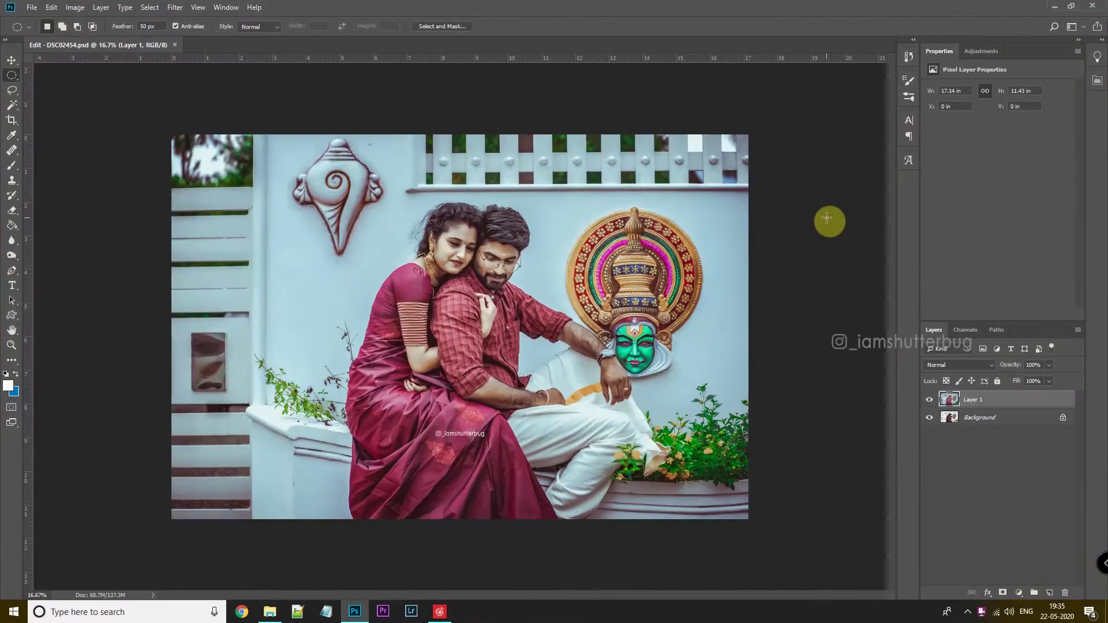
Fit the photo on screen and hide Layer 1 to reveal the unedited original.
key(ctrl+0)
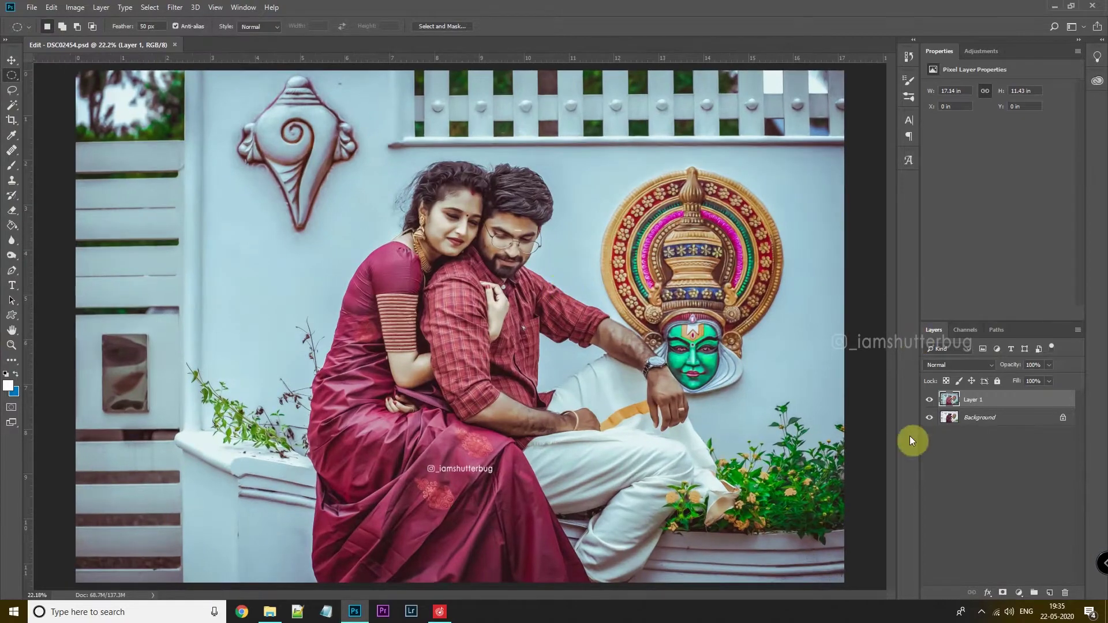
click(930, 400)
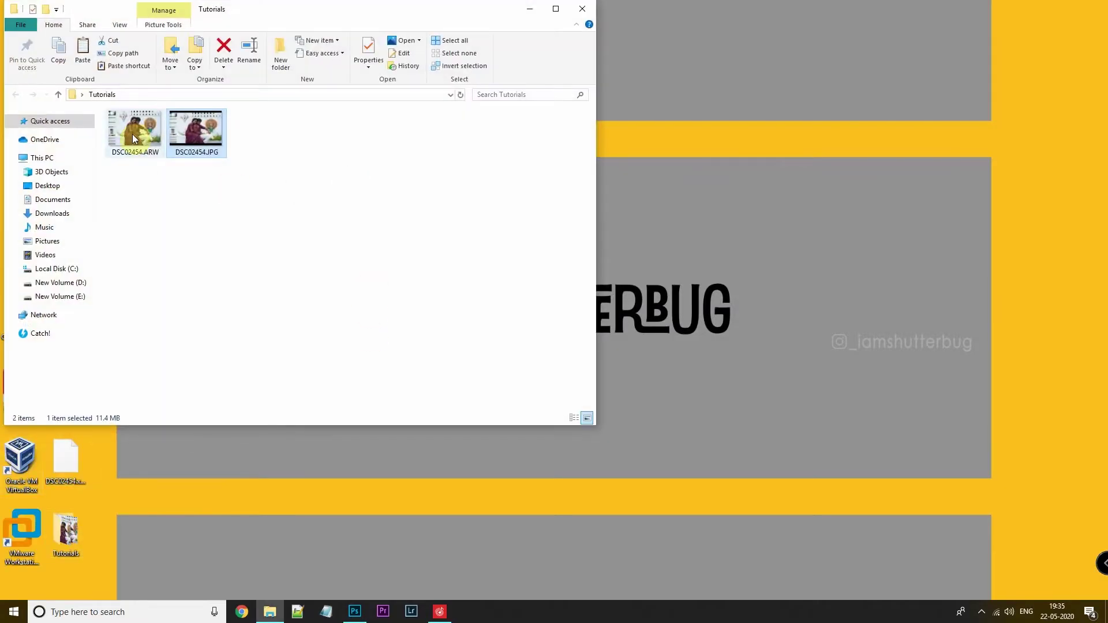
Tone DSC02454.ARW in Camera Raw: Highlights -72, Shadows +37, Blacks +23, Contrast +13, Exposure -0.25.
right_click(132, 138)
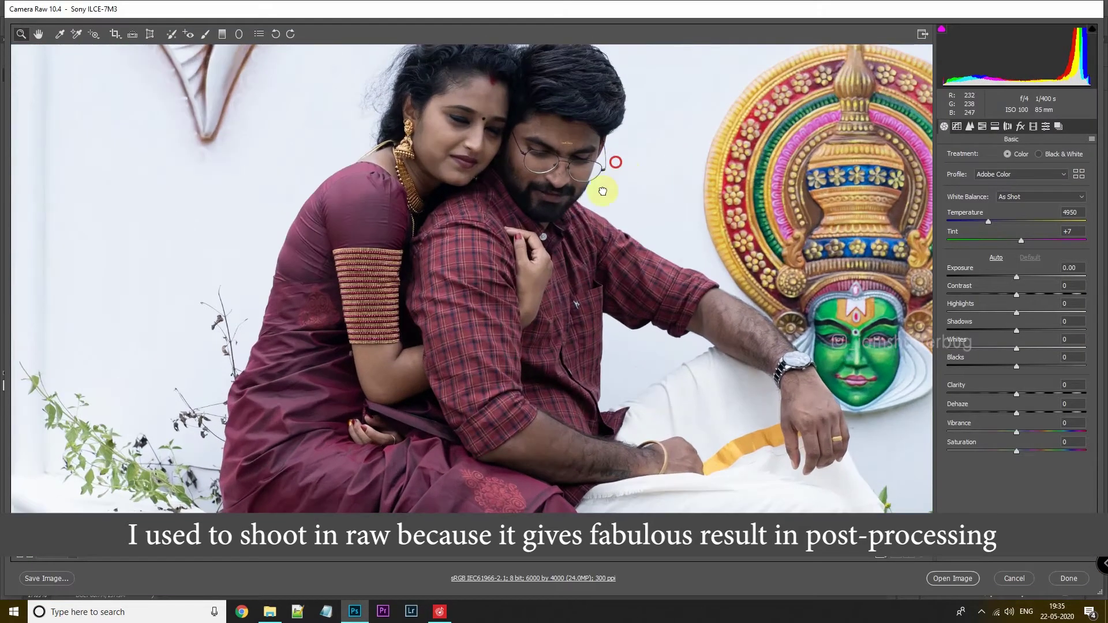
drag(473, 199, 564, 257)
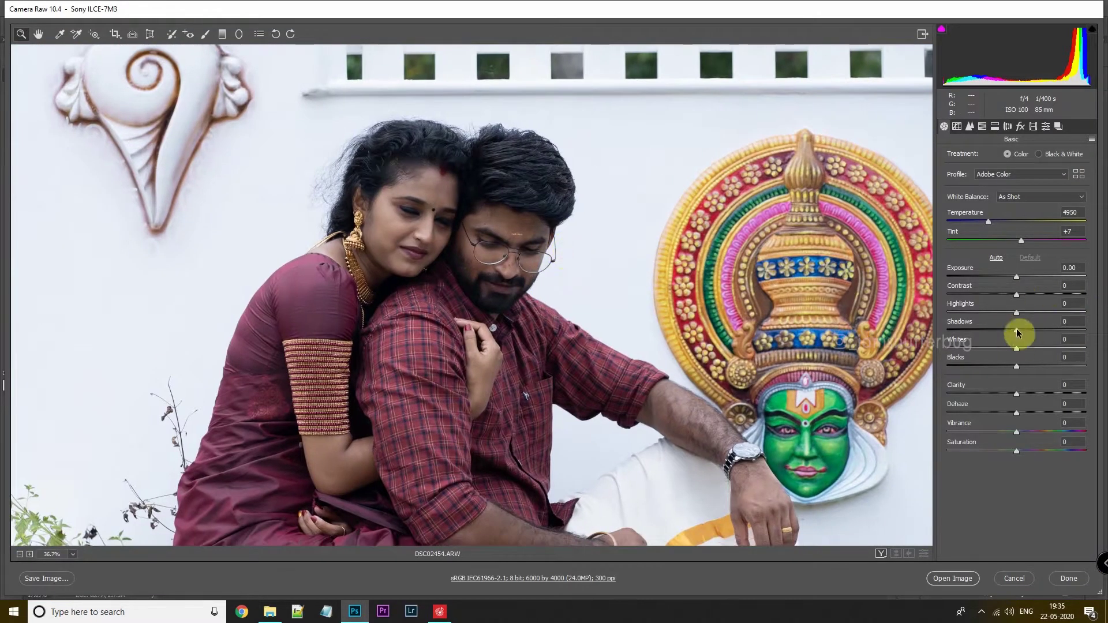
mouse_move(1017, 330)
mouse_down()
mouse_move(1041, 330)
mouse_move(971, 314)
mouse_up()
drag(1016, 365, 1032, 366)
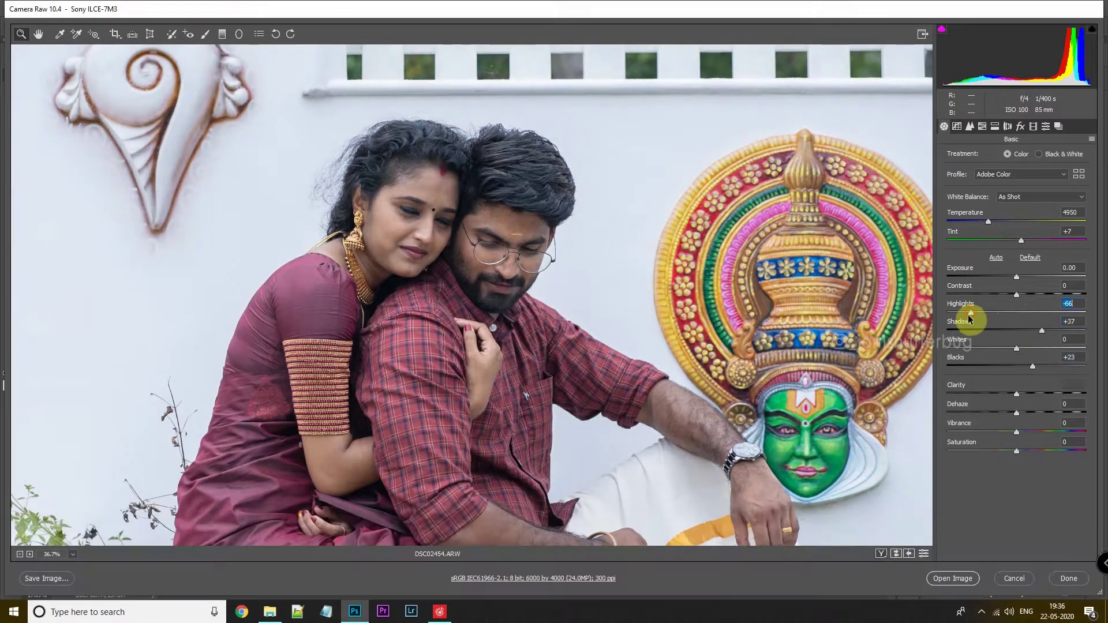
mouse_move(972, 313)
mouse_down()
mouse_move(1027, 294)
mouse_move(1015, 280)
mouse_up()
click(1017, 279)
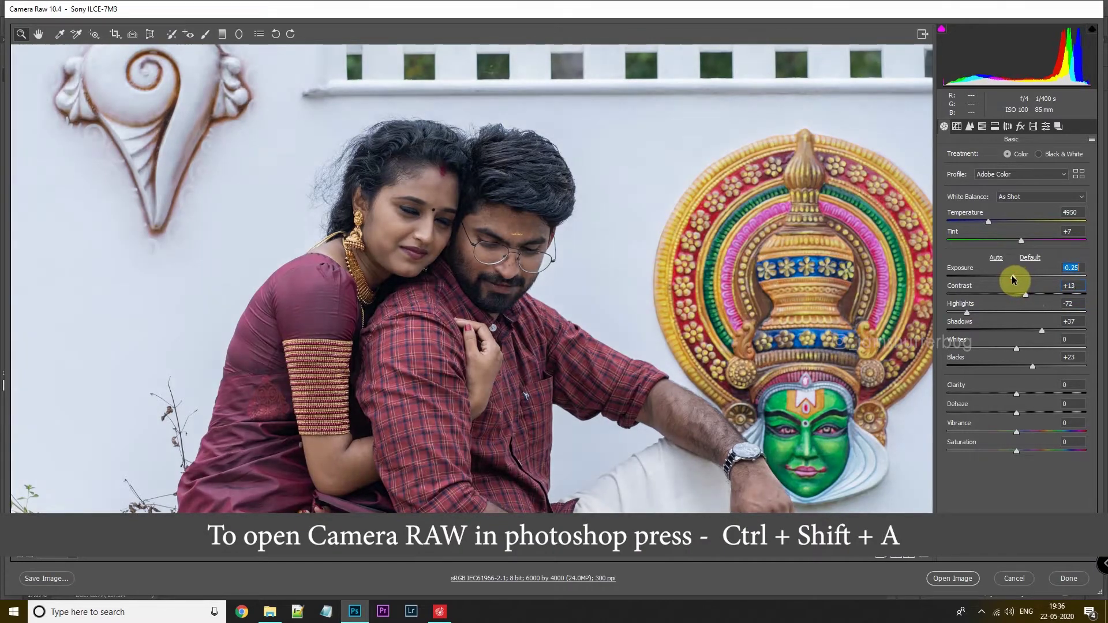
Check the whole toned photo, then open it in Photoshop.
drag(522, 284, 487, 294)
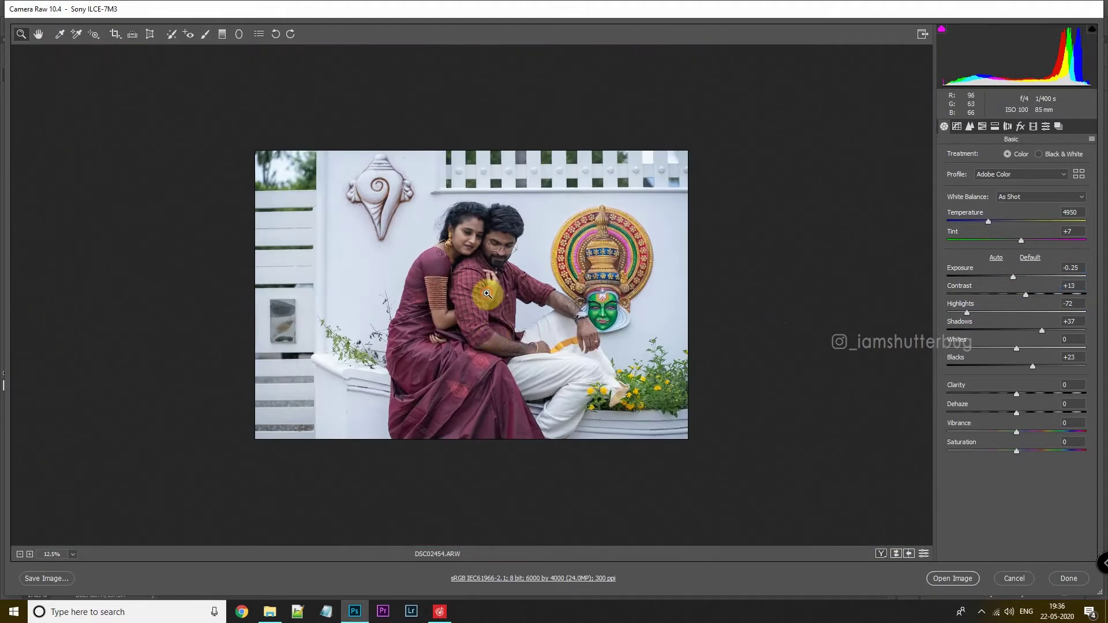
click(486, 294)
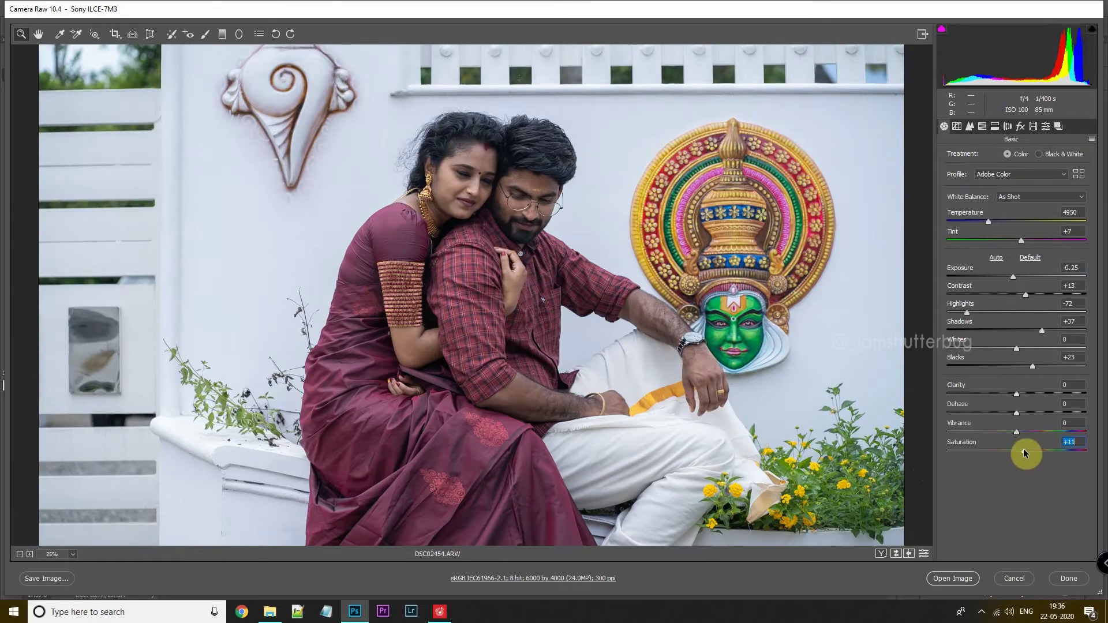
click(957, 576)
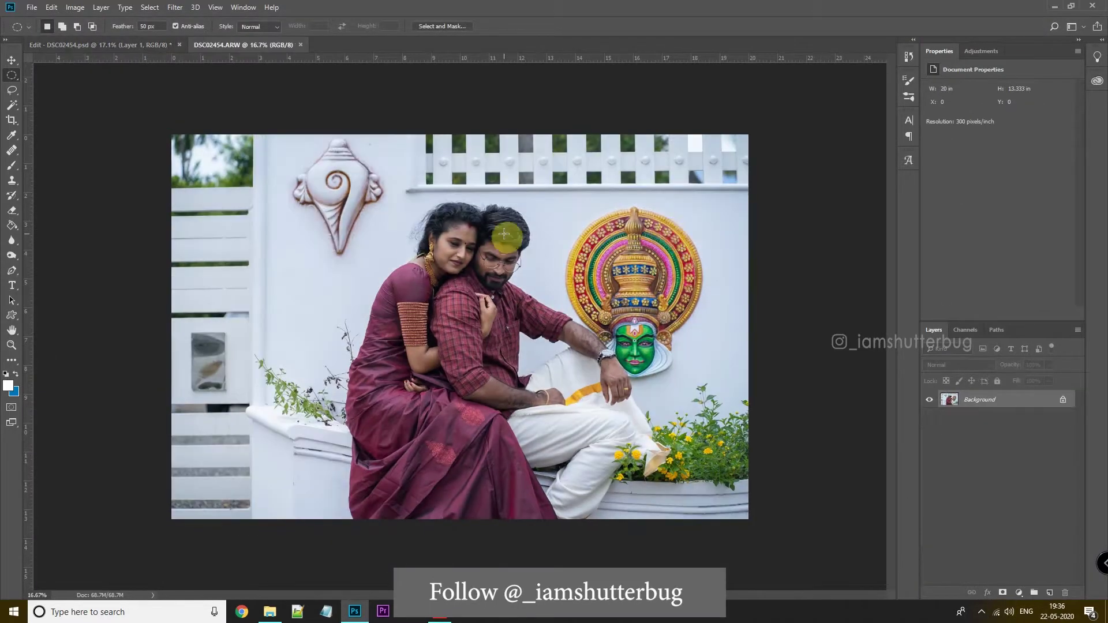
Zoom in and spot-heal the blemish on the man's nose, then zoom back out.
scroll(496, 239, up, 3)
scroll(531, 185, up, 2)
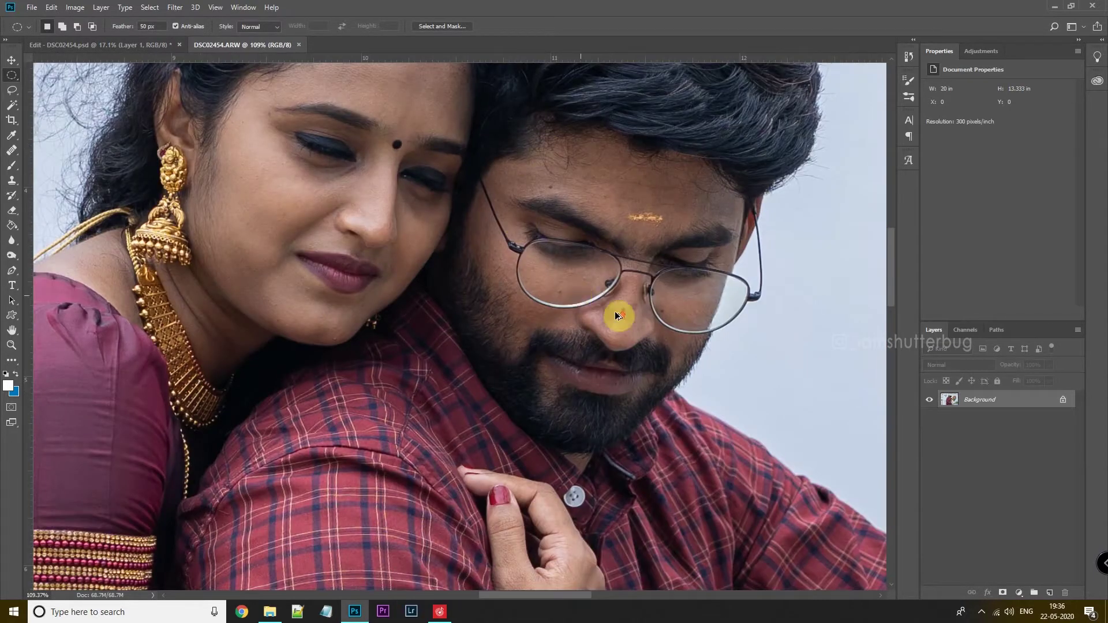
scroll(618, 312, up, 3)
click(11, 150)
scroll(519, 274, up, 2)
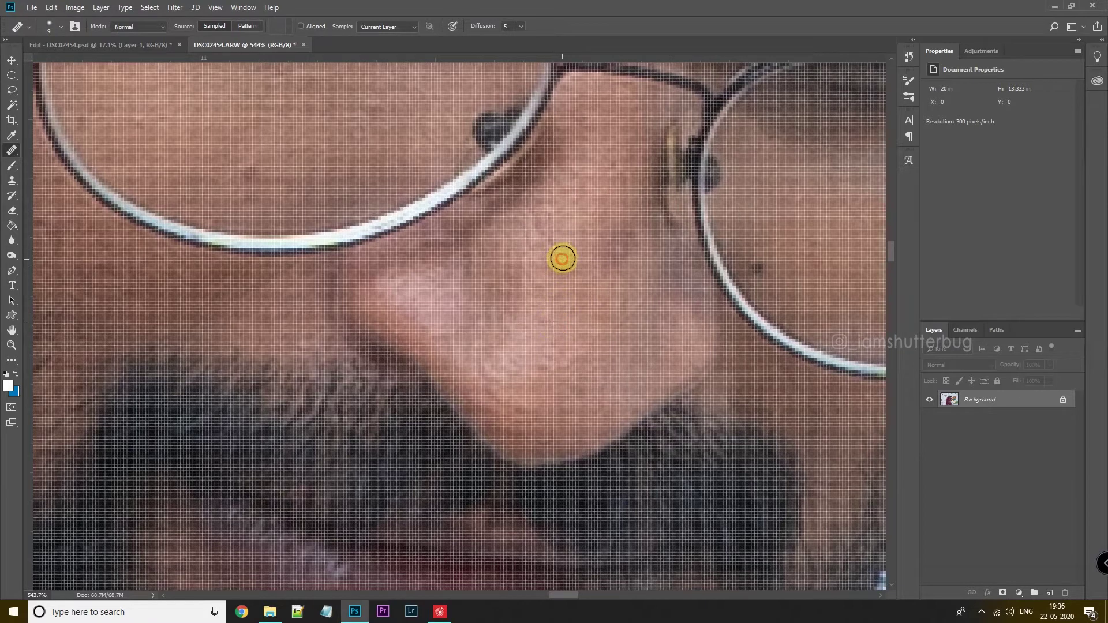
click(615, 253)
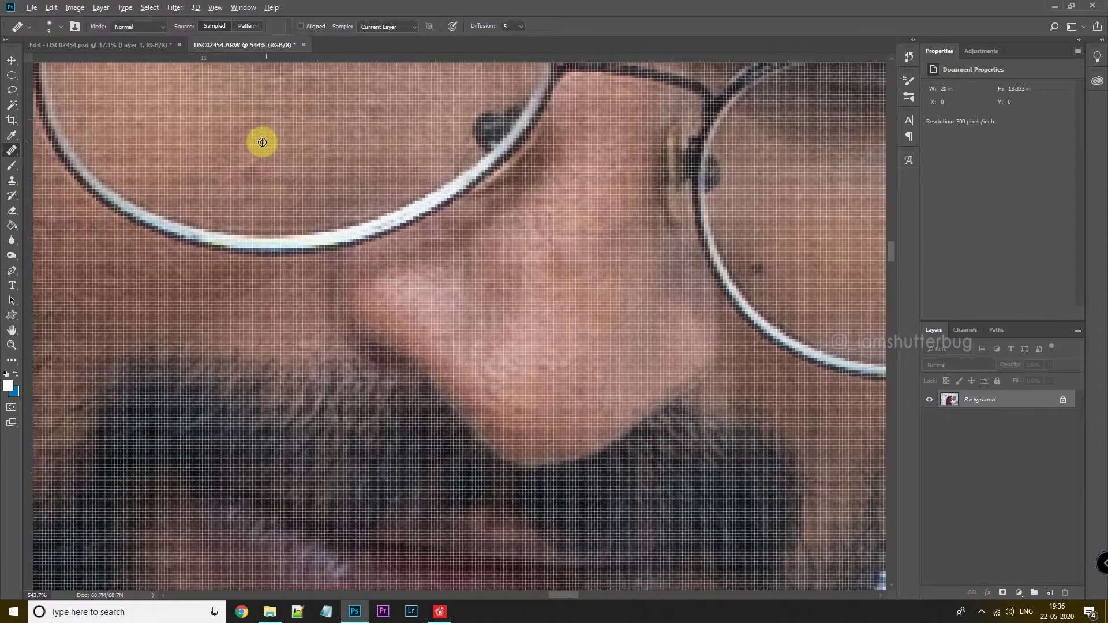
scroll(245, 165, down, 2)
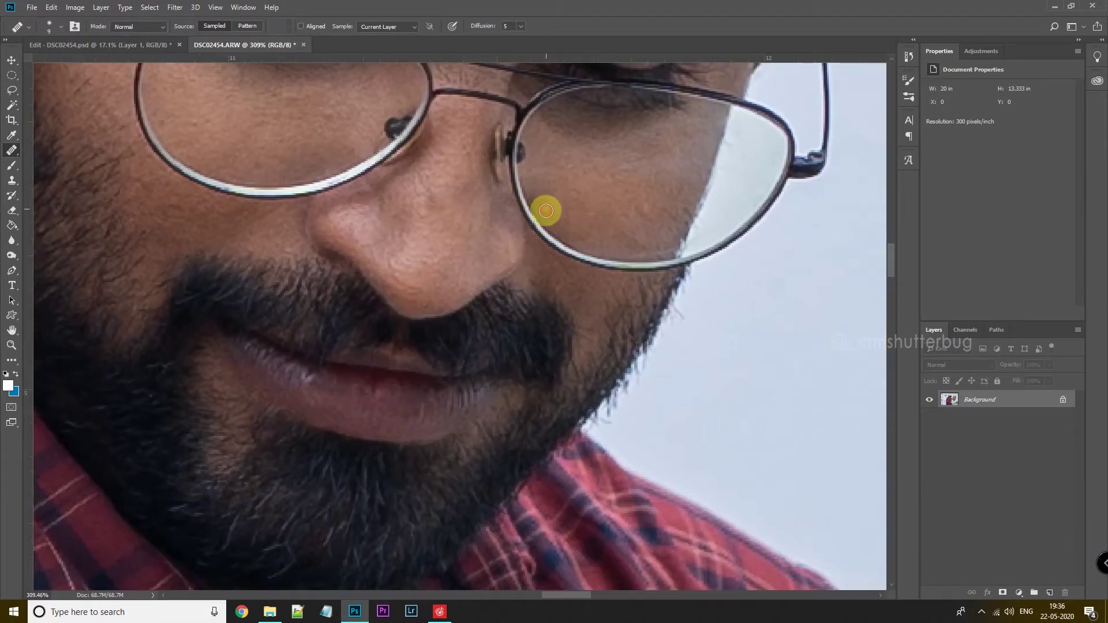
scroll(546, 210, down, 2)
scroll(363, 174, up, 3)
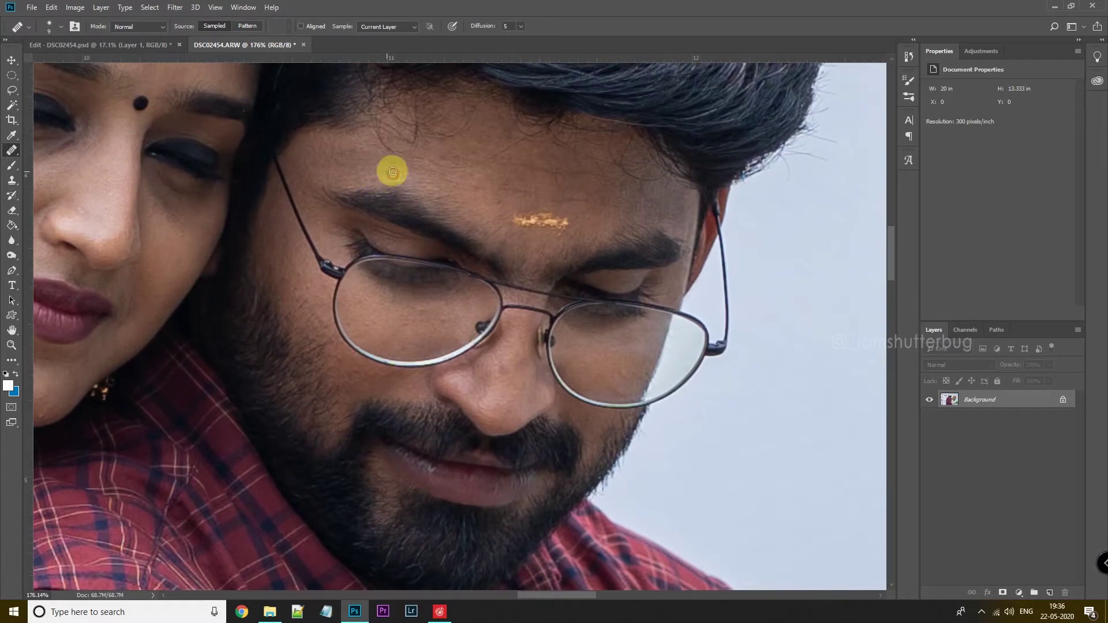
scroll(549, 237, down, 2)
scroll(432, 245, up, 1)
scroll(624, 234, down, 2)
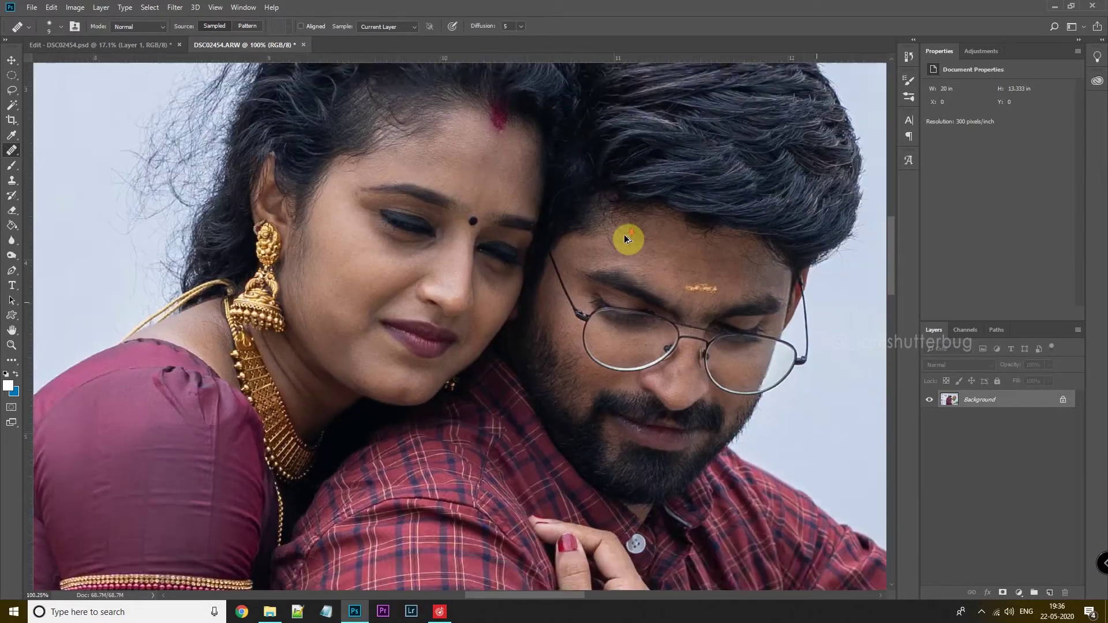
scroll(624, 234, down, 2)
scroll(594, 228, down, 2)
Magic-Wand select the man's forehead, feather it, and brighten it with Curves 123 → 138.
key(w)
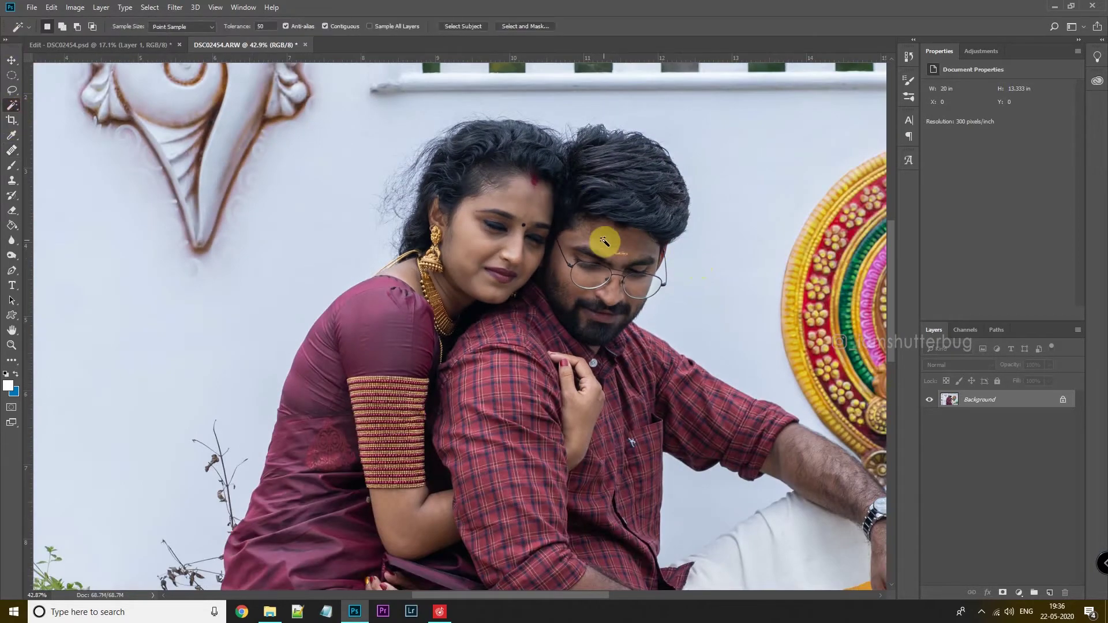
click(603, 241)
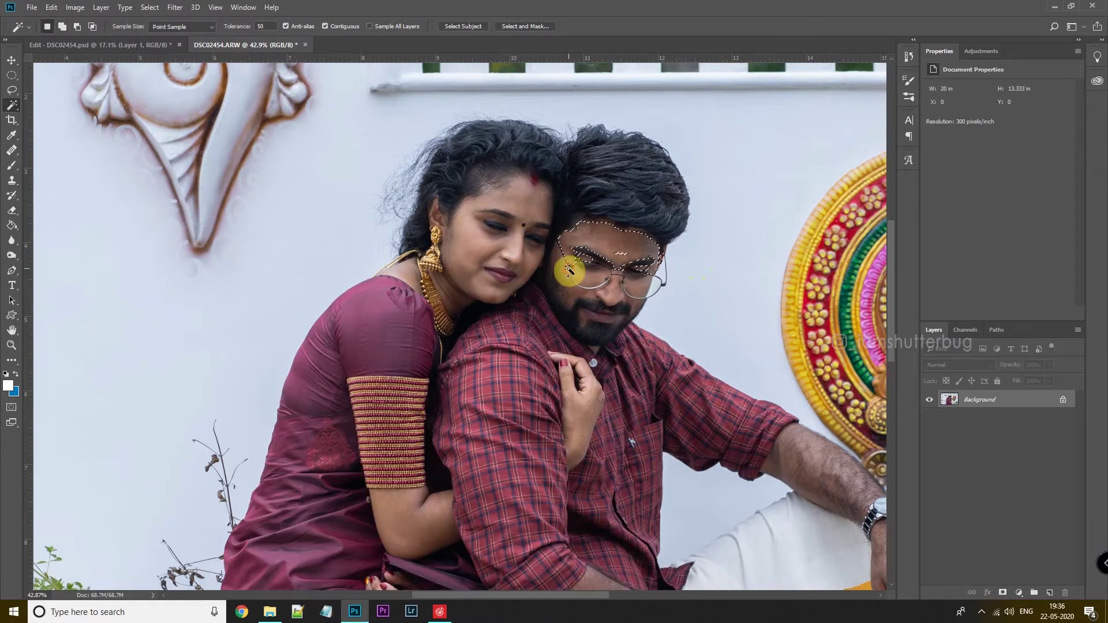
key(shift+F6)
key(Return)
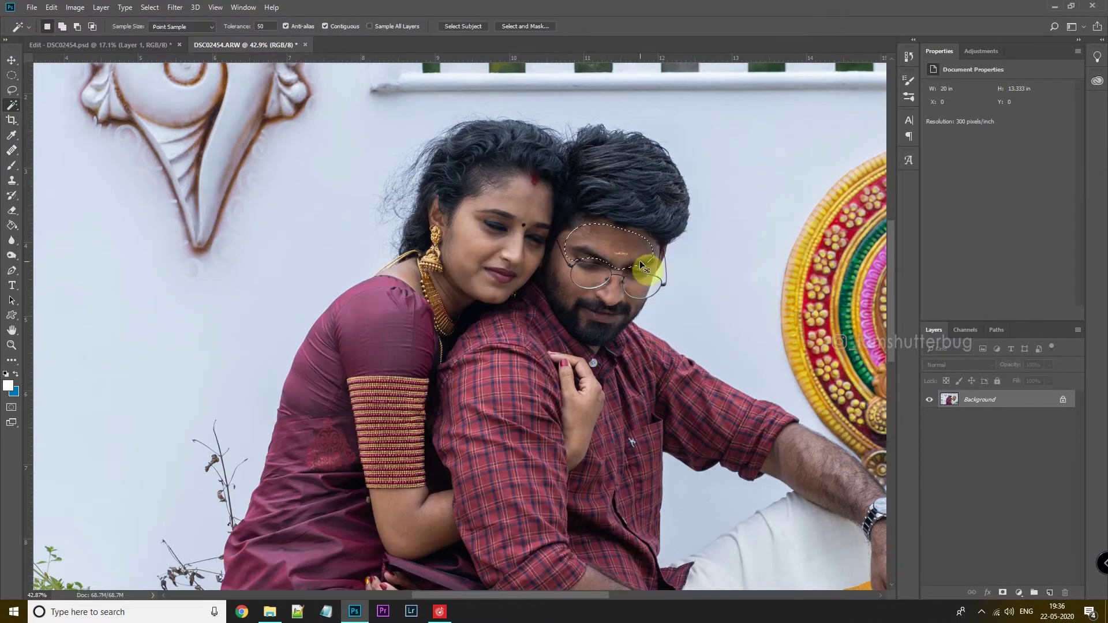
key(ctrl+m)
drag(501, 231, 490, 225)
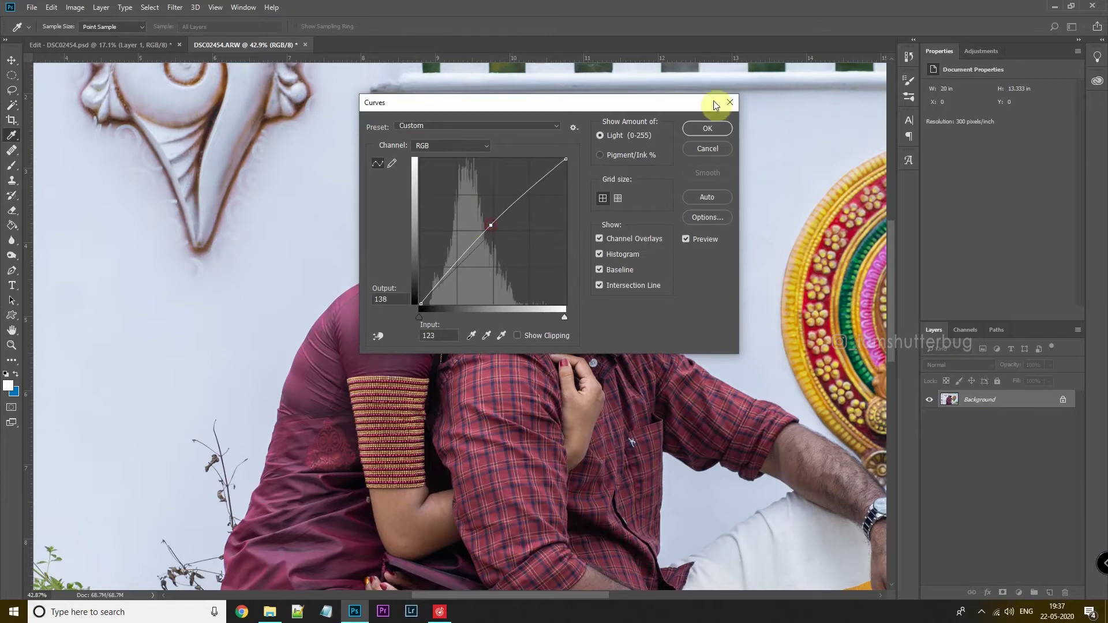
click(707, 128)
key(ctrl+0)
Duplicate the background layer and preview Portraiture zoomed on the couple's faces.
click(11, 90)
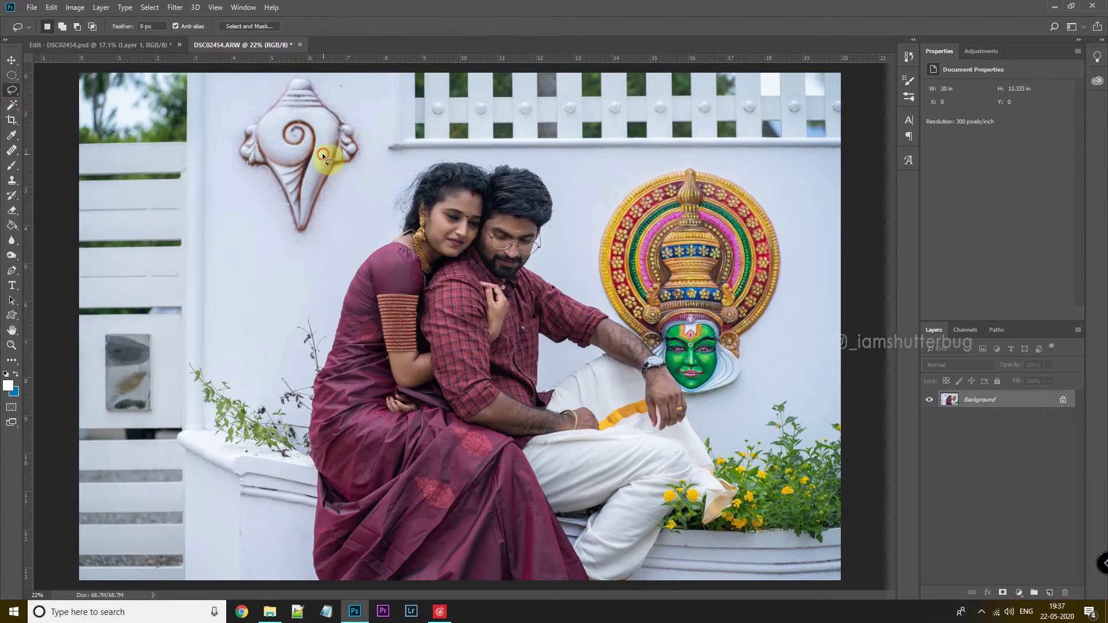
drag(1019, 417, 1050, 593)
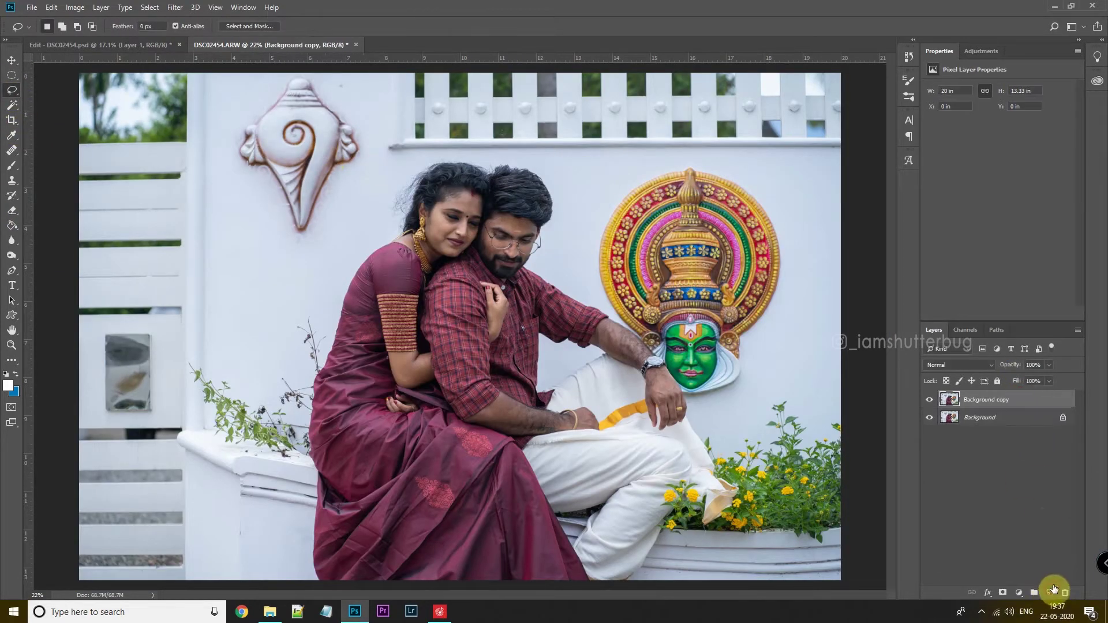
click(179, 7)
mouse_move(194, 254)
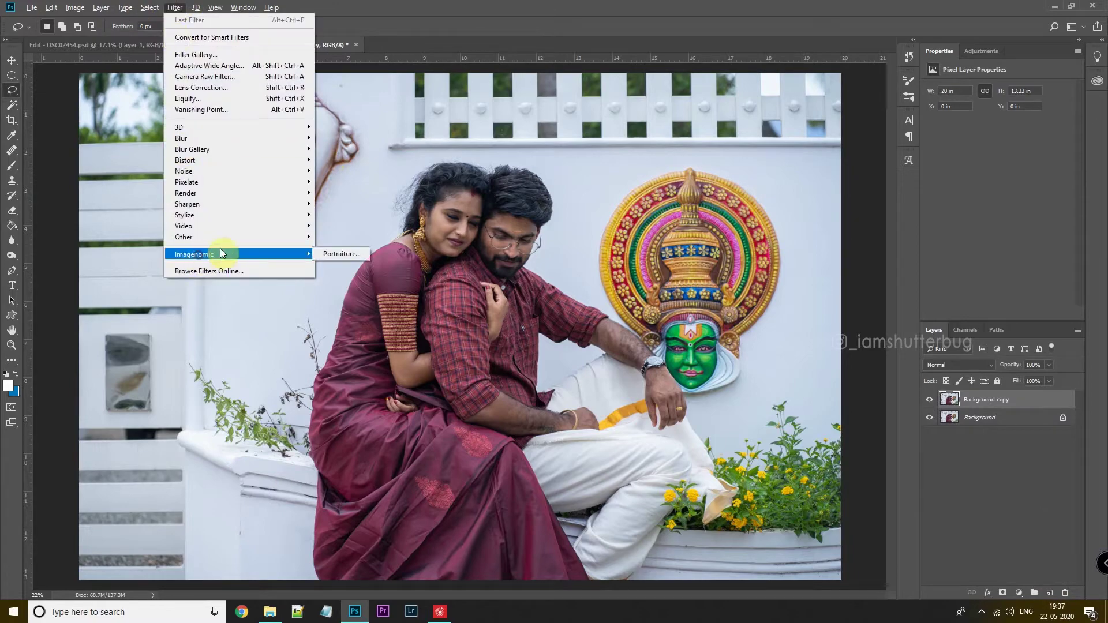
click(355, 252)
ctrl+click(608, 217)
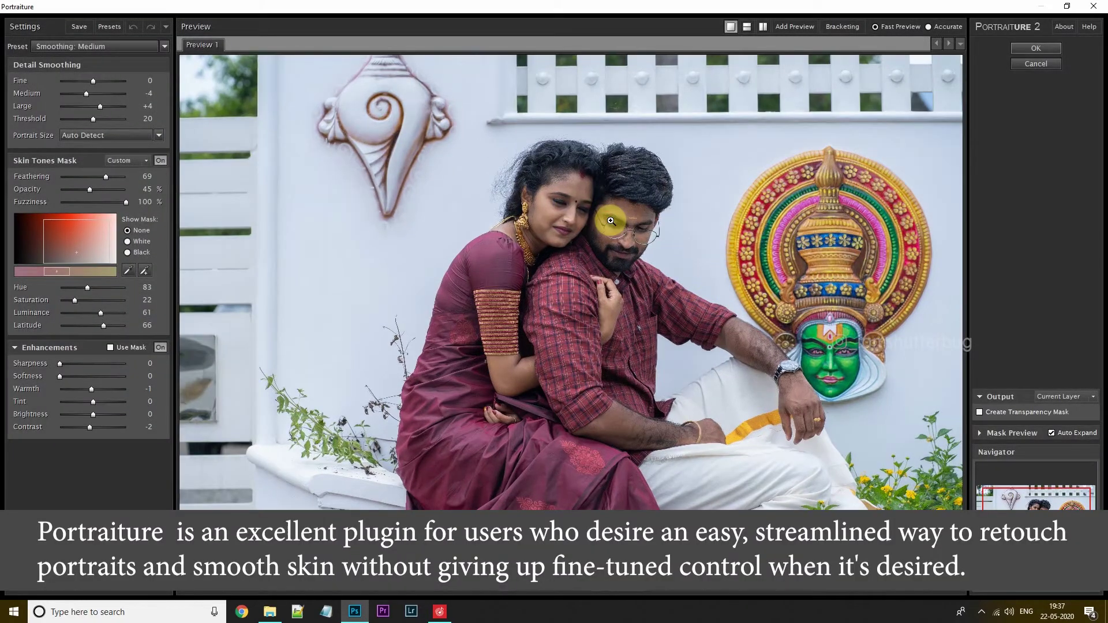
ctrl+click(611, 221)
drag(611, 221, 627, 272)
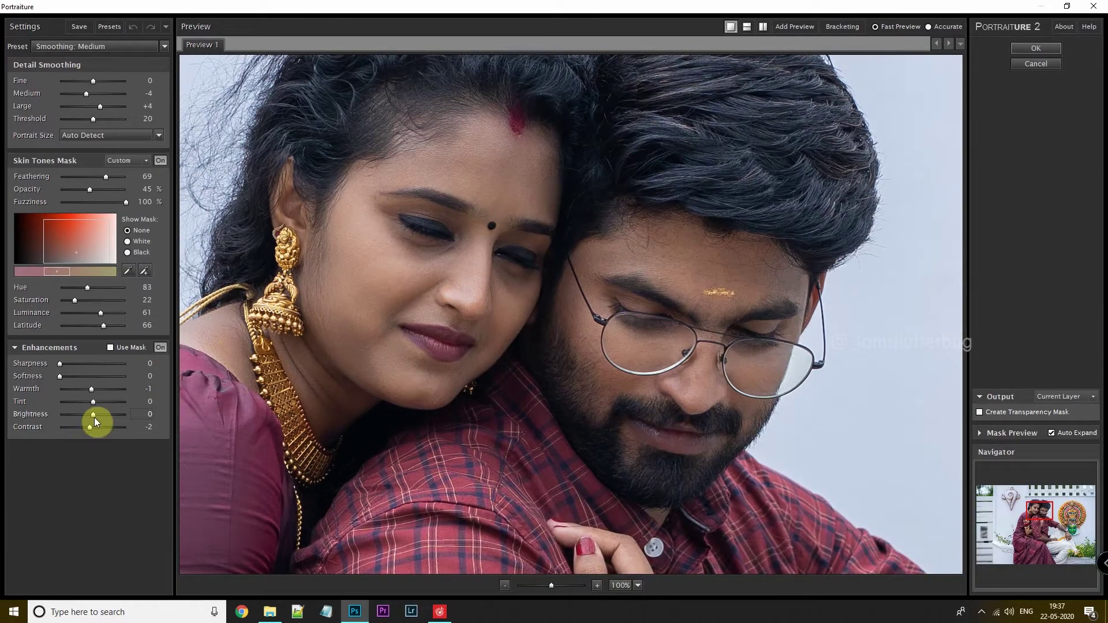
Apply Portraiture Smoothing: Medium with Brightness +1 and Contrast -3.
click(94, 418)
click(88, 427)
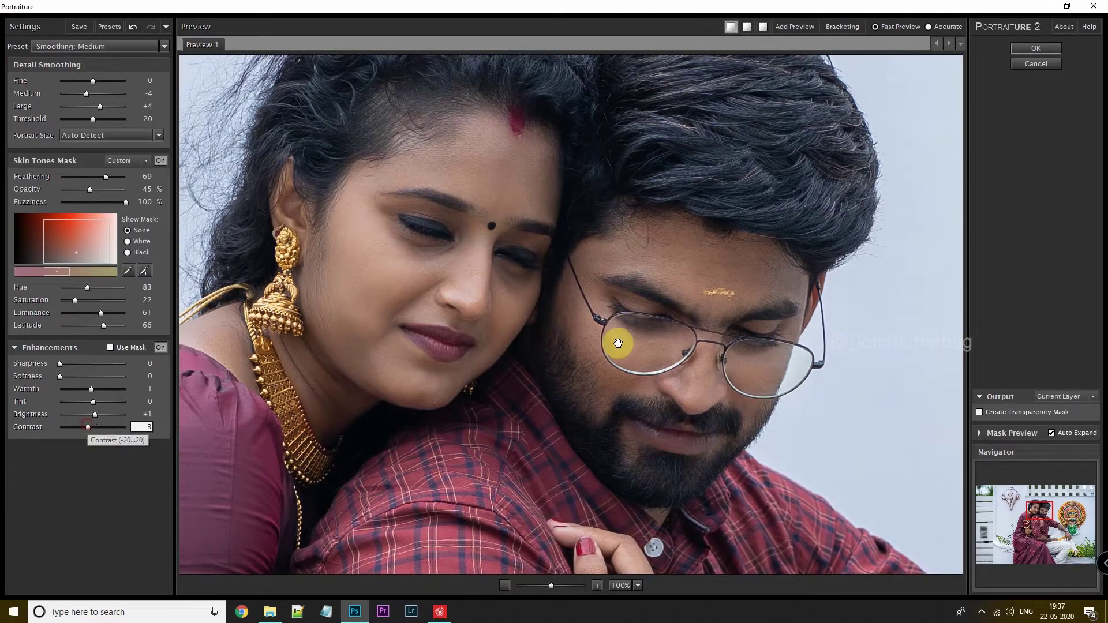
scroll(620, 341, down, 1)
scroll(620, 341, down, 1)
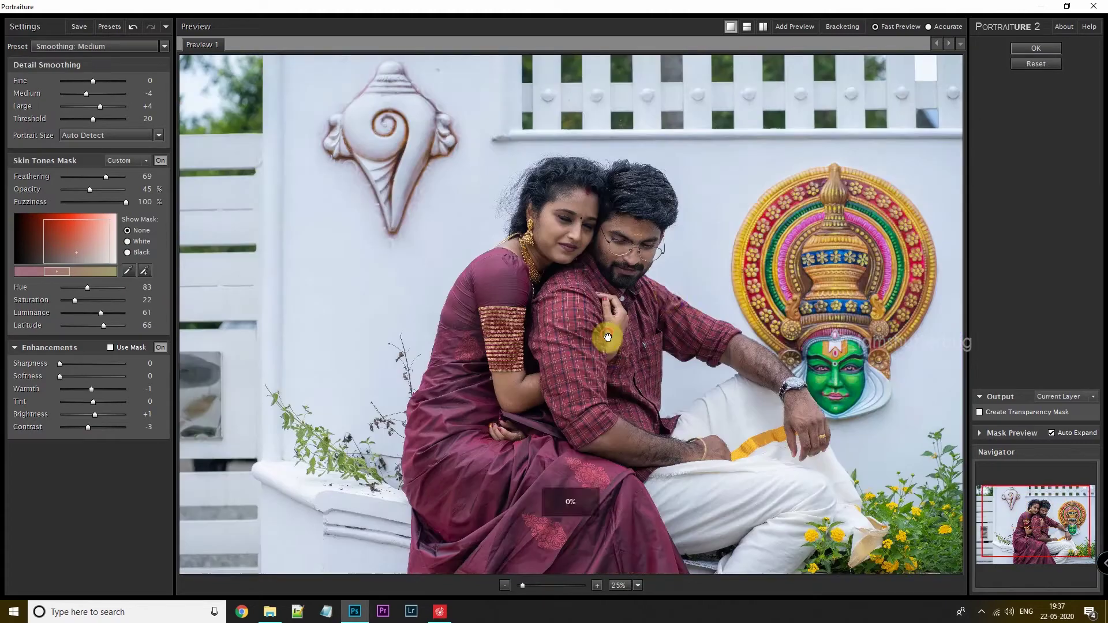
click(1039, 47)
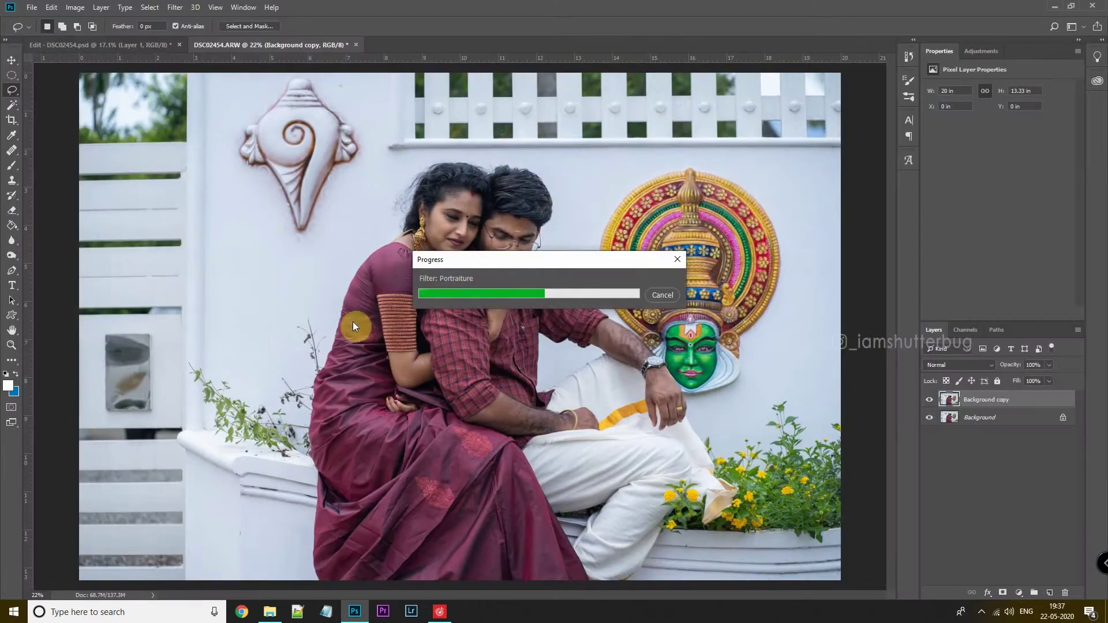
scroll(440, 230, up, 5)
Select the woman's cheek and chin skin with Magic Wand at tolerance 20, feathered 50 px.
scroll(441, 230, up, 5)
click(15, 105)
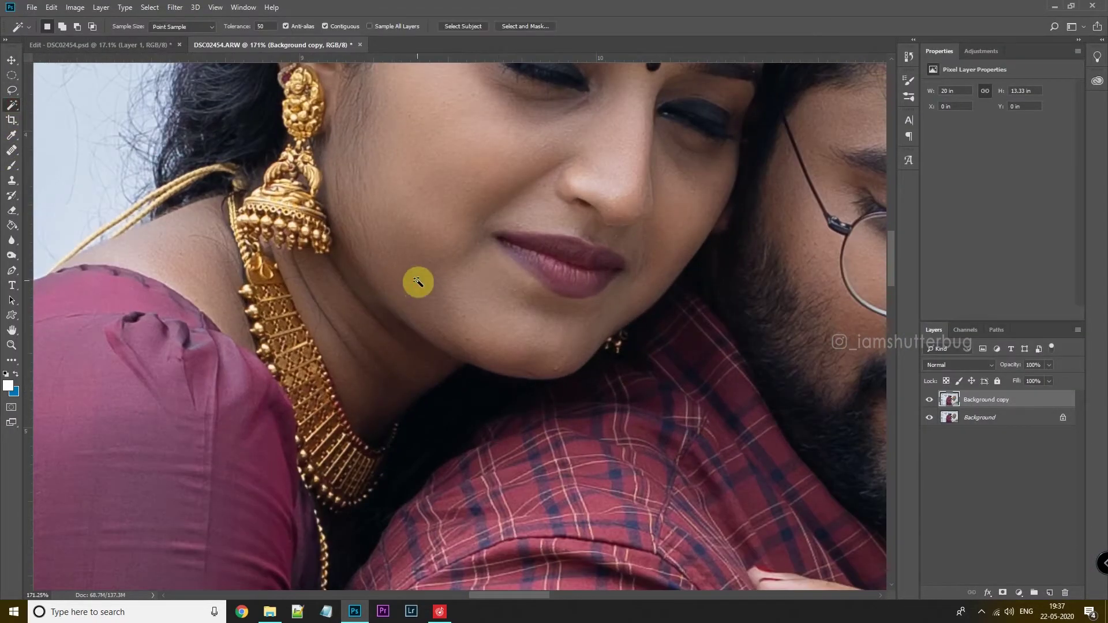
click(416, 267)
text(20)
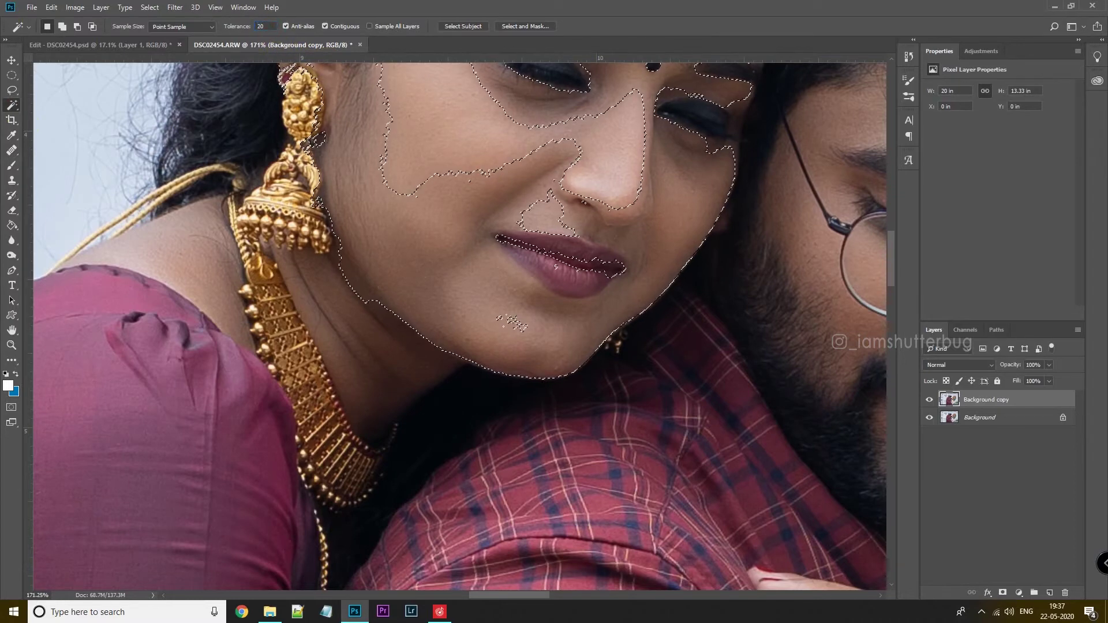
click(398, 248)
key(shift+F6)
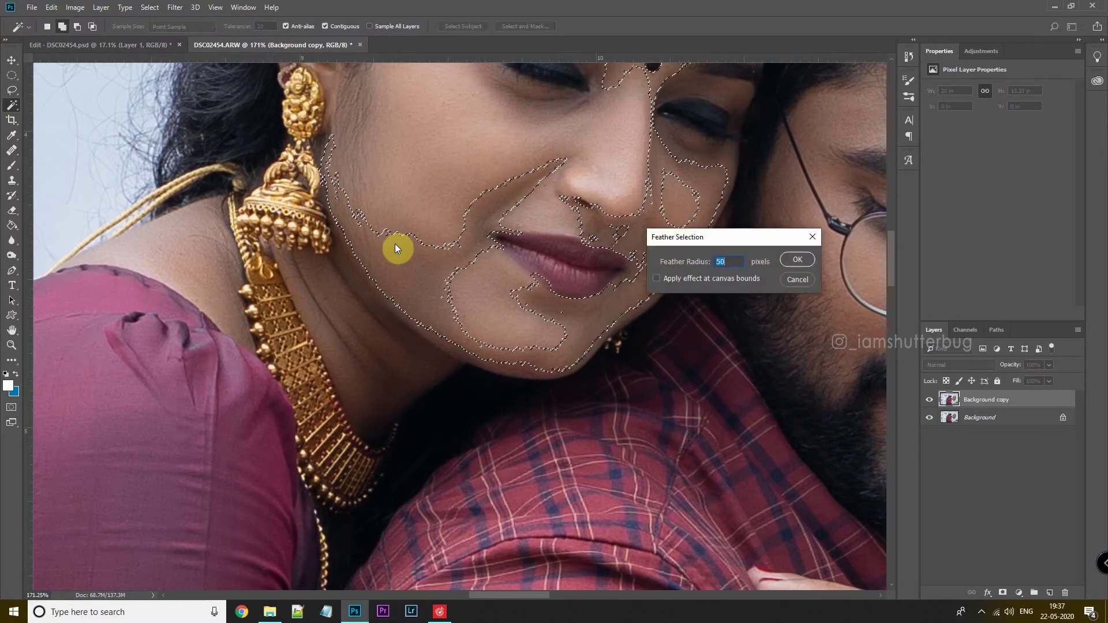
key(Return)
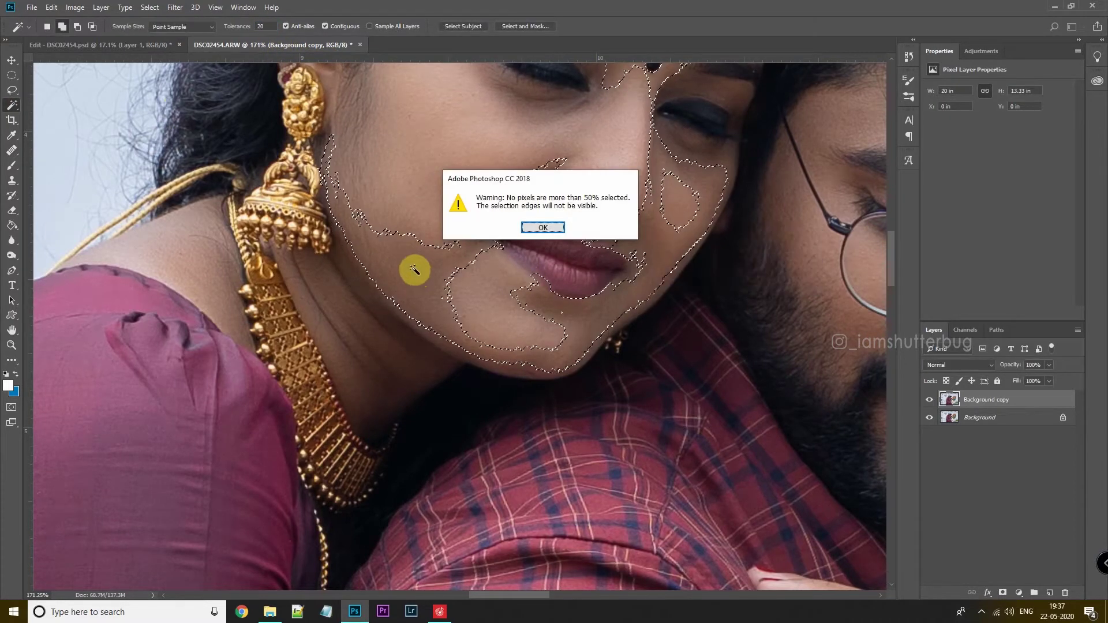
key(Return)
key(shift+F6)
key(Return)
Brighten the feathered skin selection with Curves, midpoint 125 → 135.
key(ctrl+m)
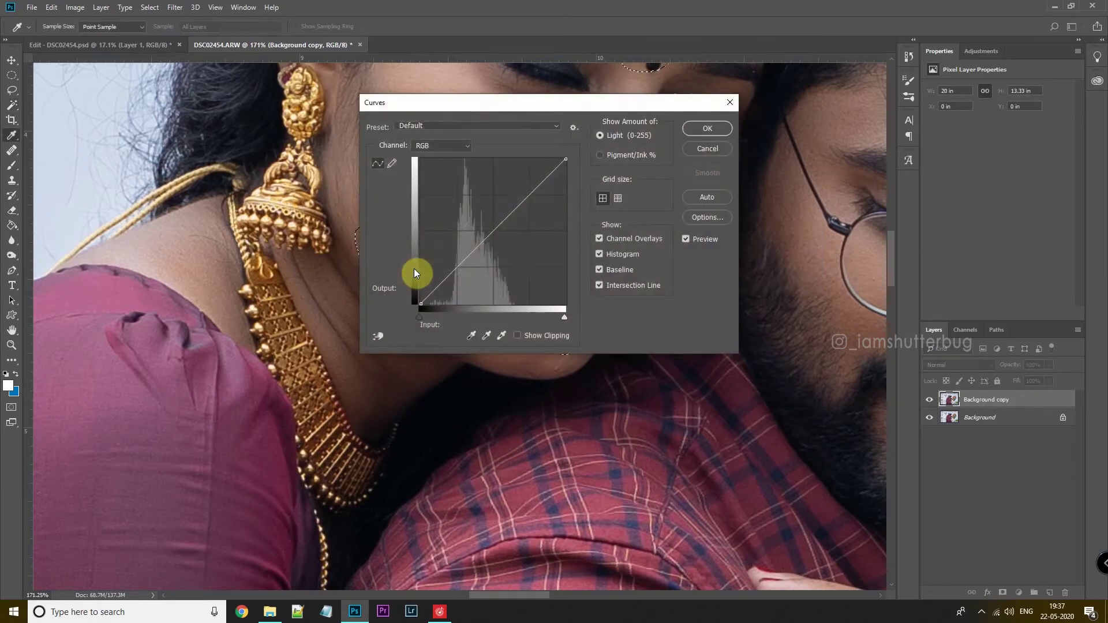
drag(449, 101, 687, 105)
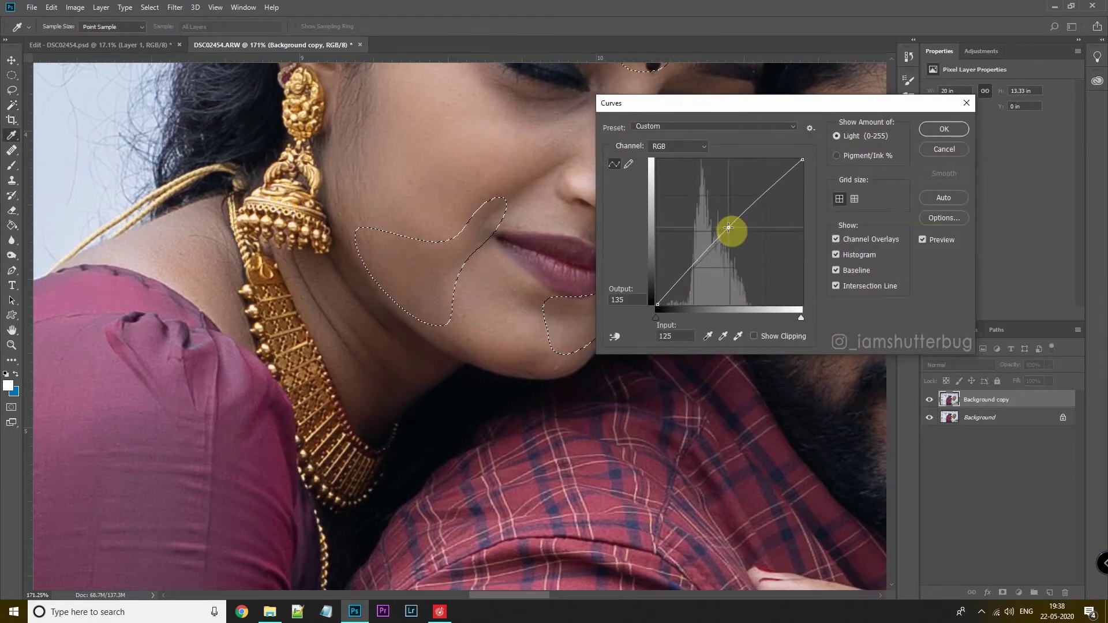
drag(731, 231, 728, 227)
click(944, 128)
Magic-Wand select the skin on the woman's neck.
key(w)
scroll(49, 154, down, 1)
click(196, 239)
scroll(196, 240, down, 5)
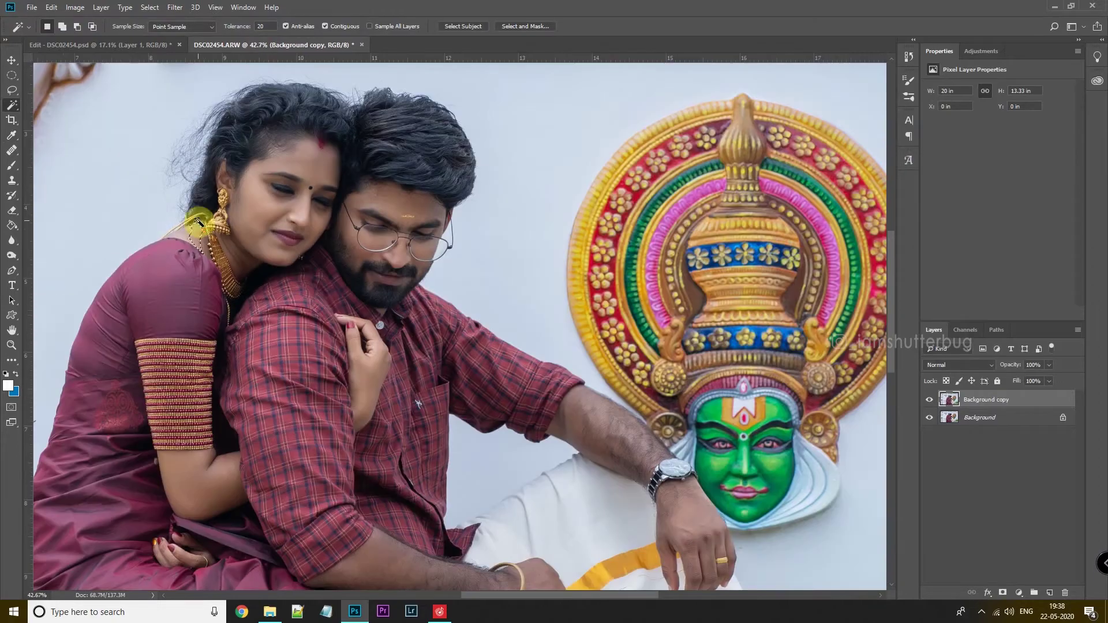
click(11, 90)
scroll(254, 208, down, 2)
Apply Oil Paint at Stylization 7.9, Cleanliness 0.4, Scale 1.5, Bristle Detail 3.0, Angle -60.
scroll(253, 207, up, 4)
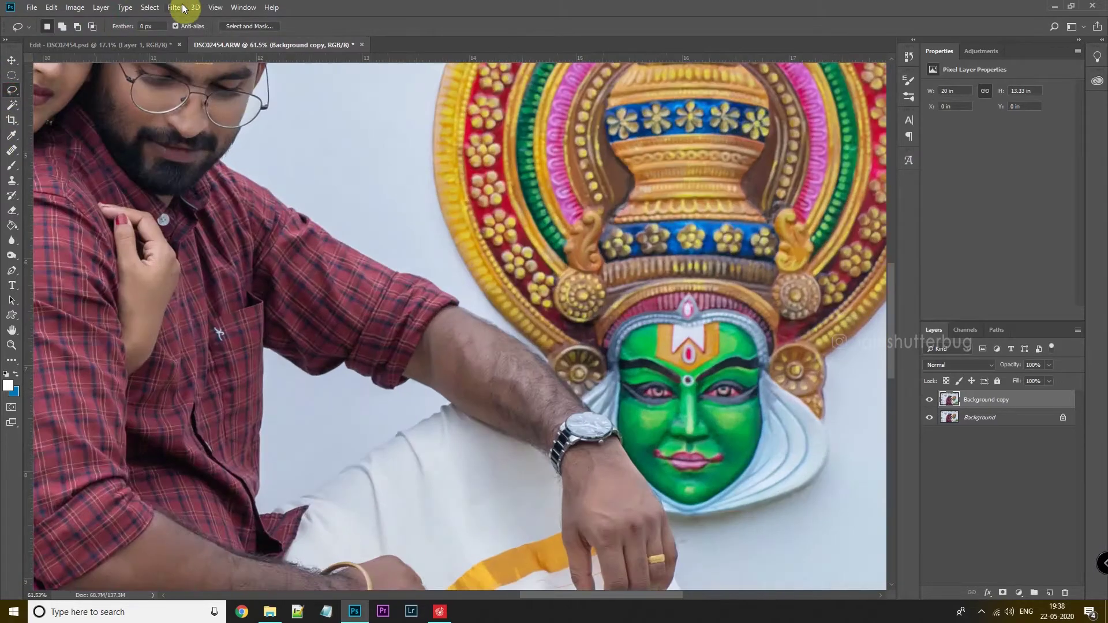
click(175, 7)
click(232, 212)
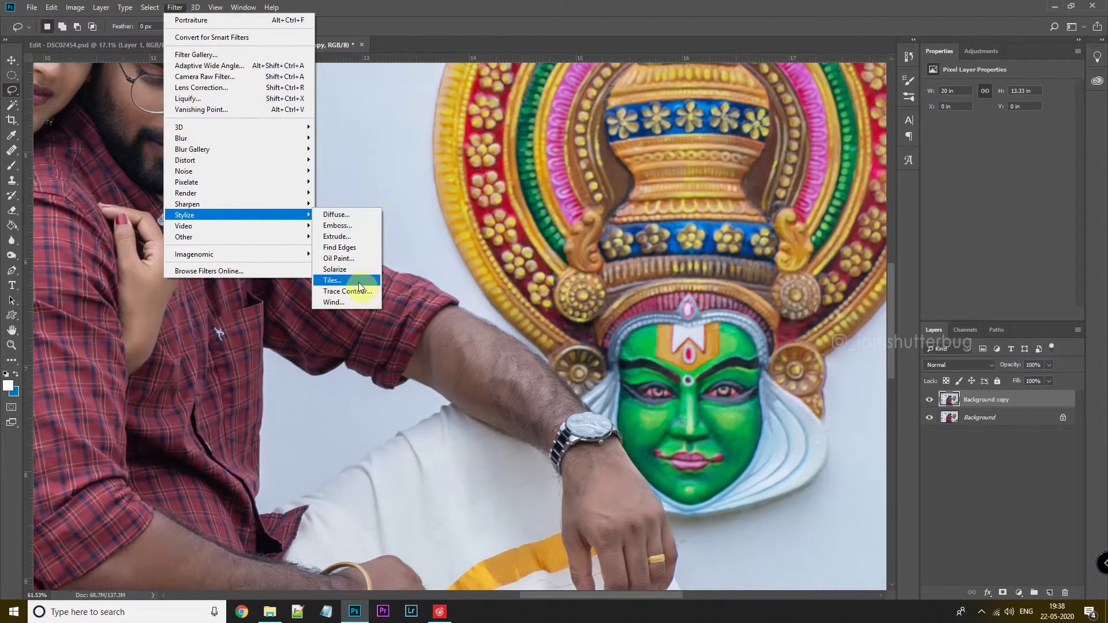
click(340, 257)
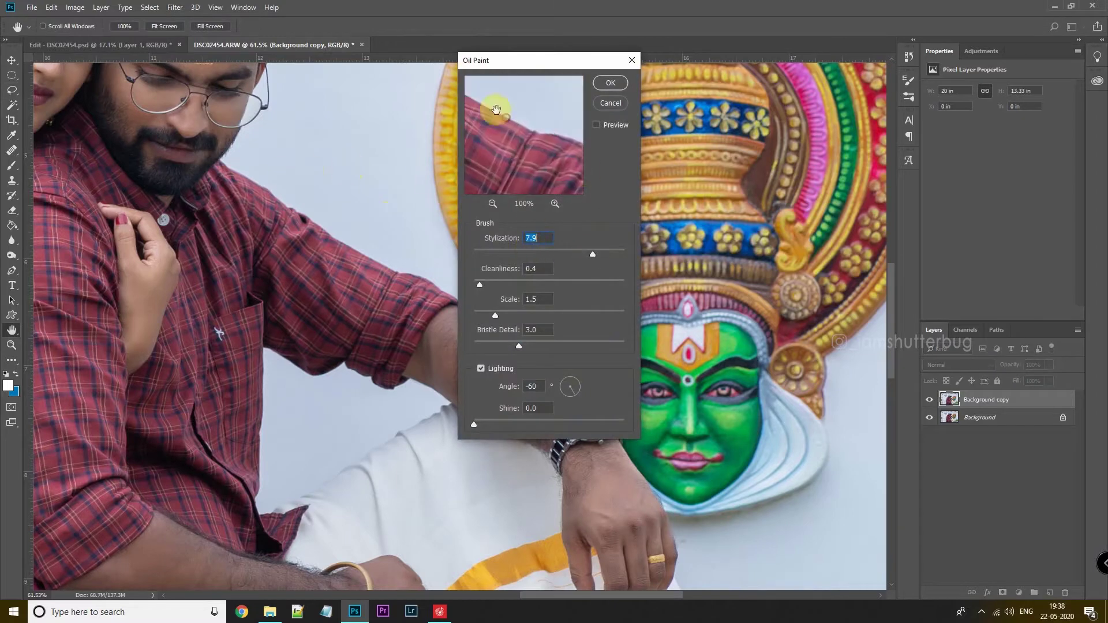
drag(509, 157, 574, 131)
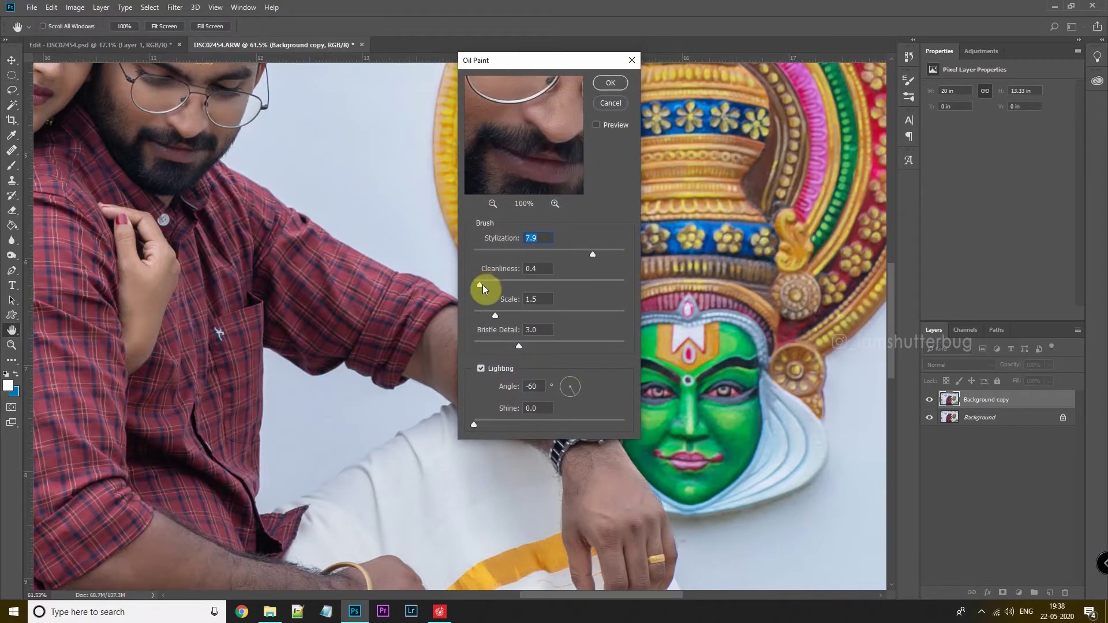
click(608, 86)
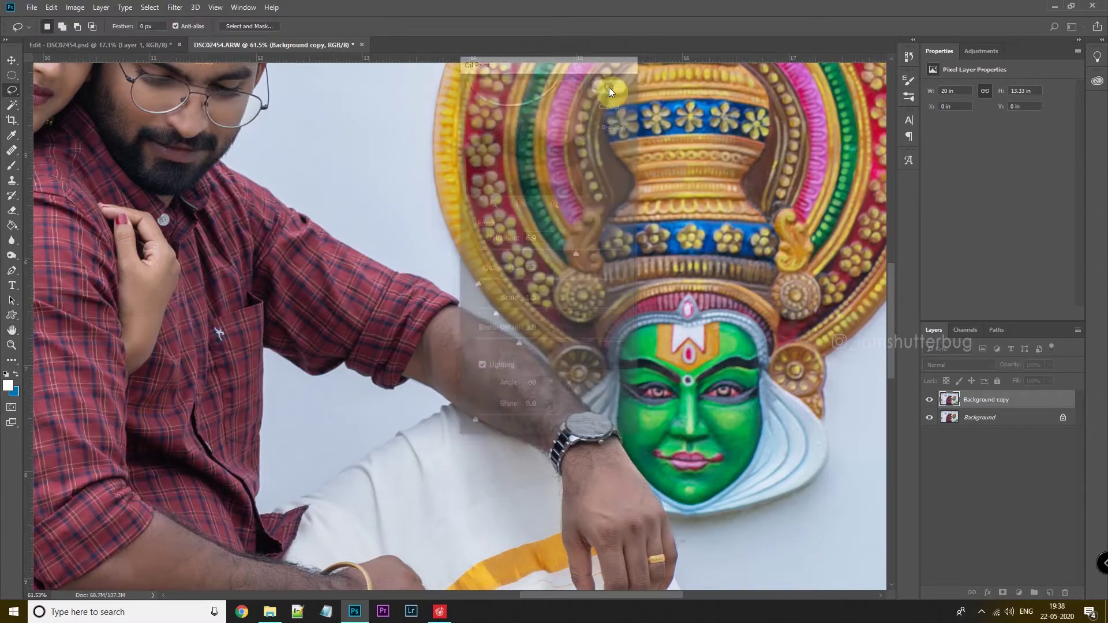
Erase the oil-paint effect at 28% opacity over the woman's eyebrow, eye and lips.
drag(160, 117, 574, 389)
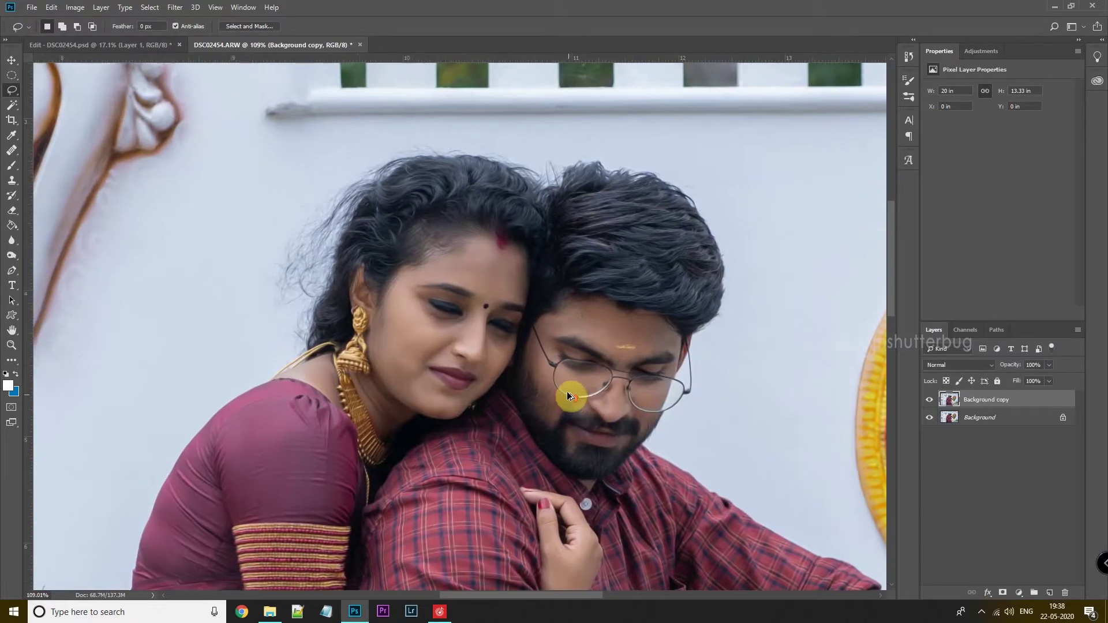
scroll(577, 346, up, 3)
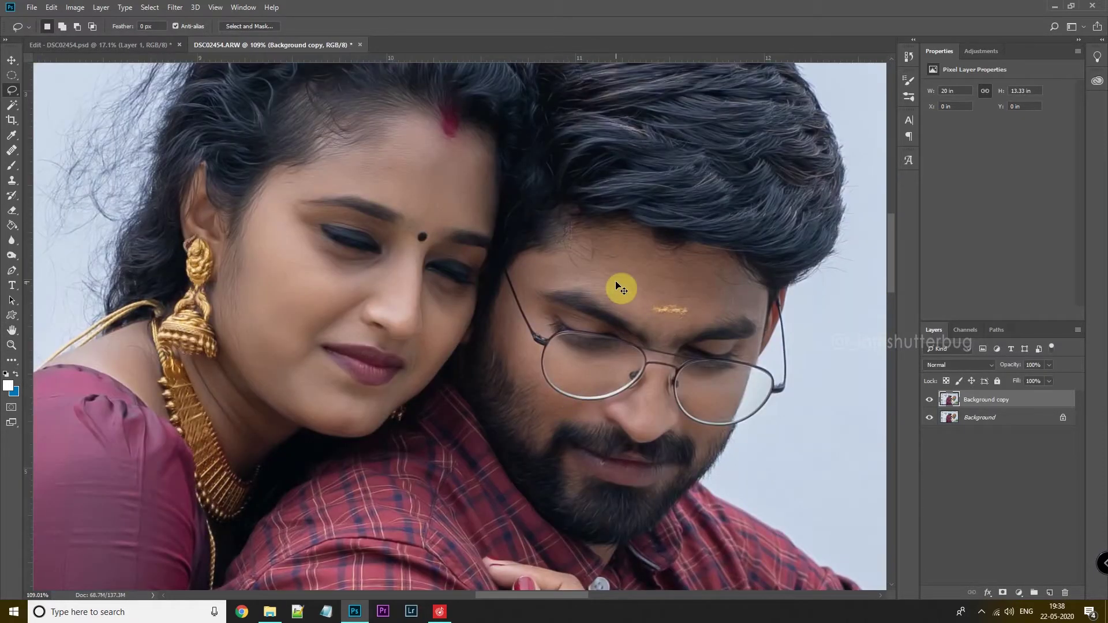
scroll(614, 241, down, 2)
scroll(202, 182, up, 5)
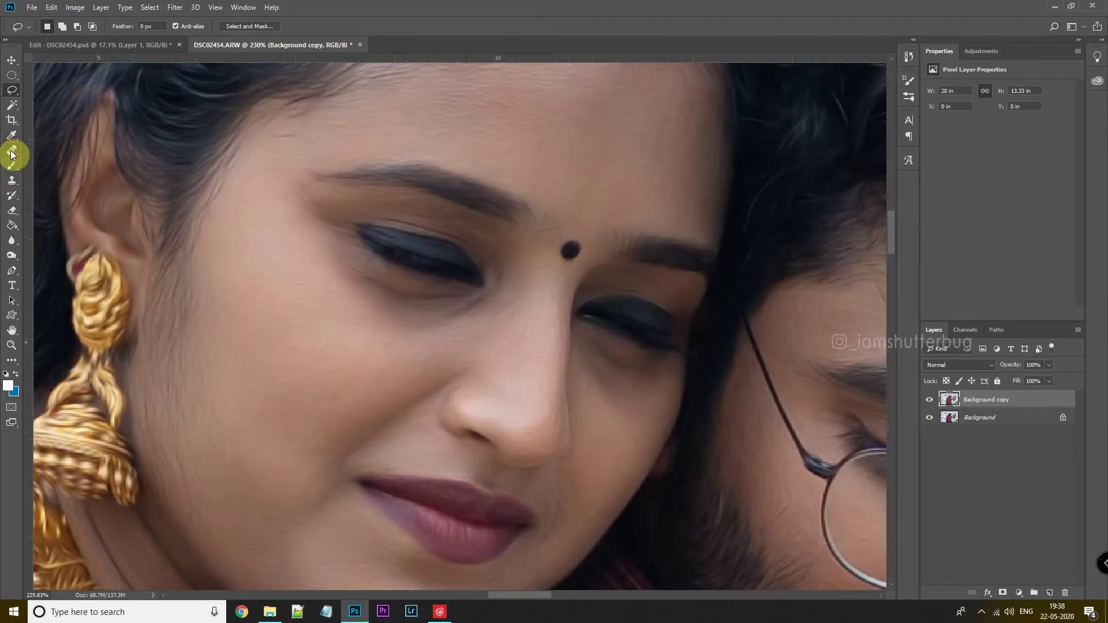
click(12, 214)
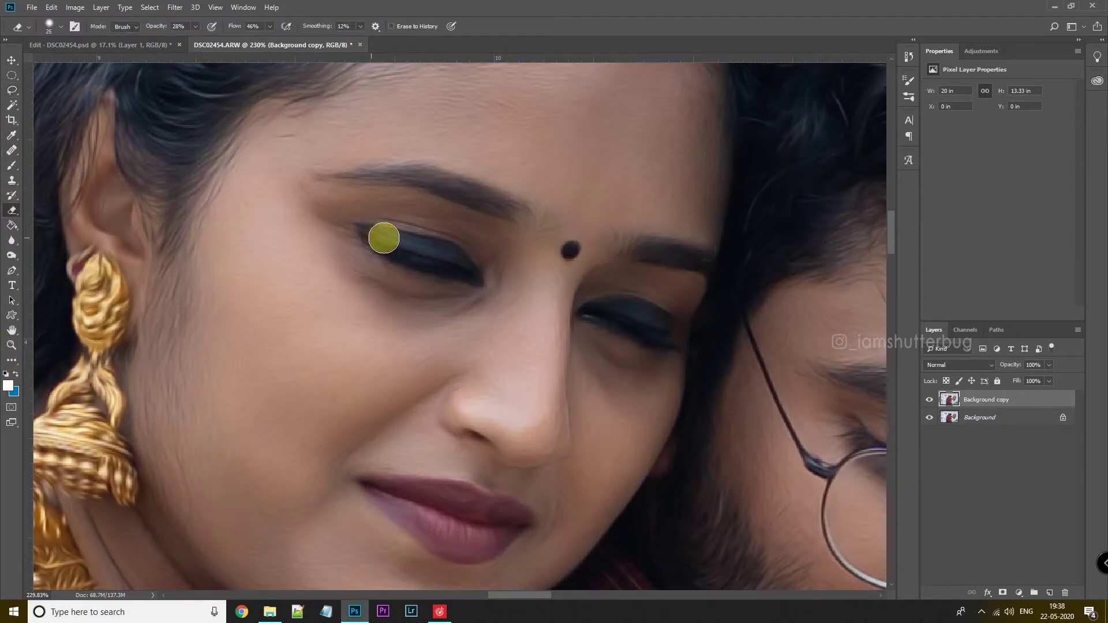
click(510, 208)
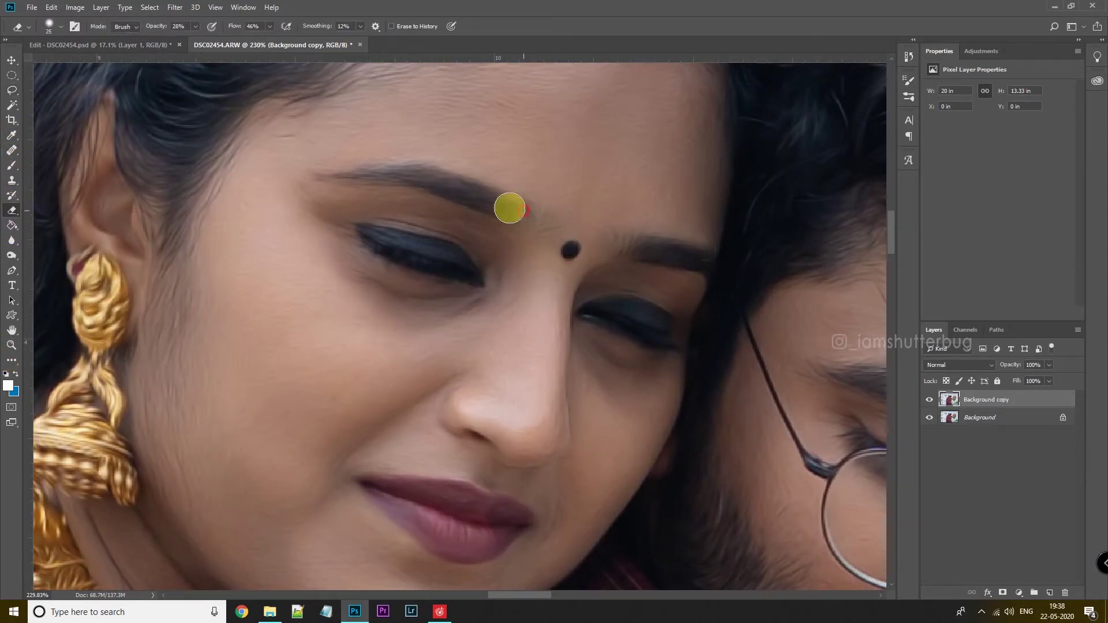
drag(626, 255, 664, 333)
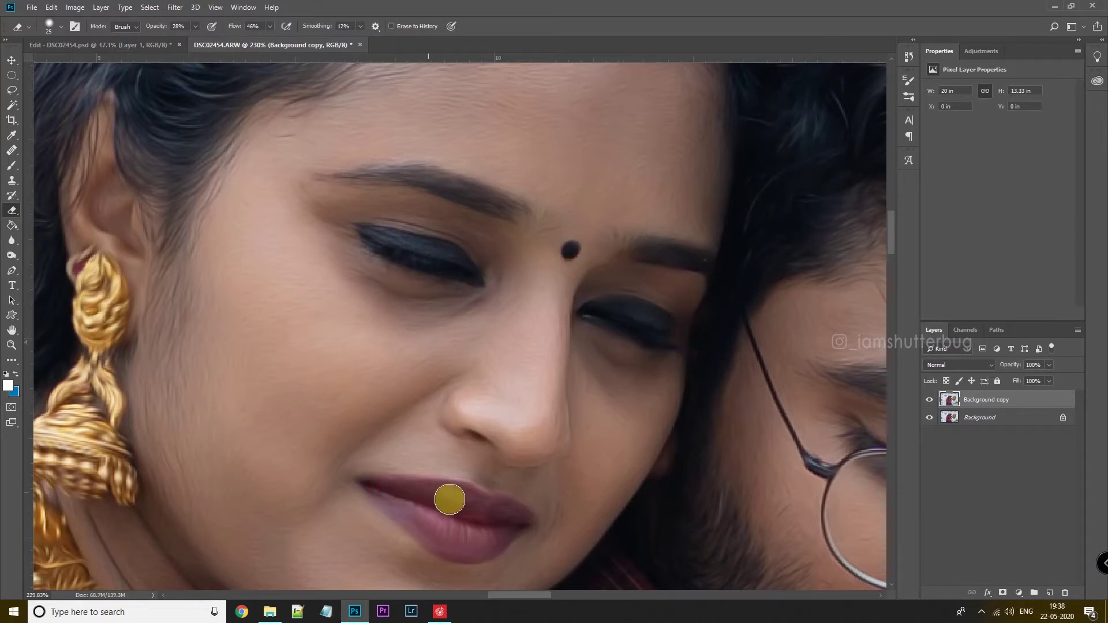
drag(371, 485, 467, 541)
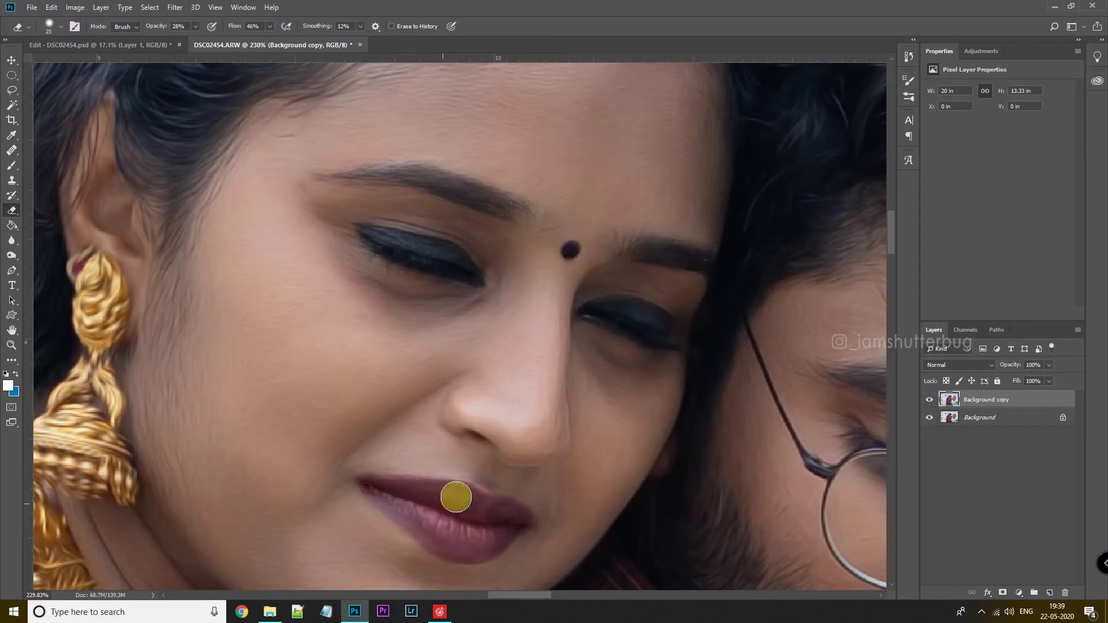
scroll(462, 346, down, 5)
scroll(710, 344, down, 3)
scroll(618, 302, up, 1)
Duplicate the Background copy layer.
scroll(577, 323, down, 1)
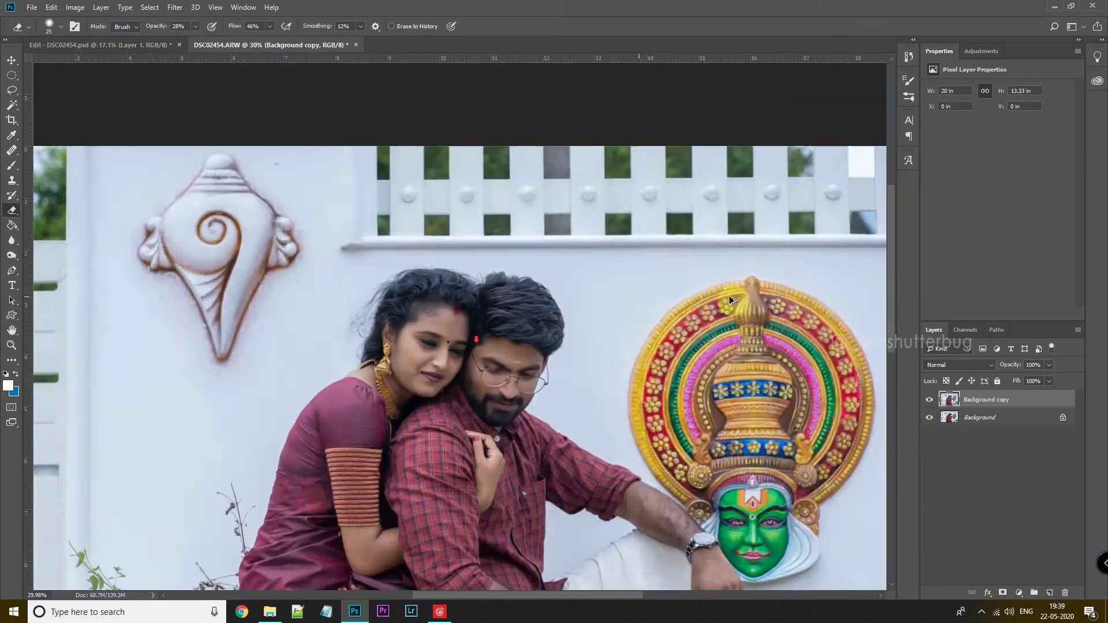
scroll(497, 356, up, 2)
scroll(496, 358, up, 2)
scroll(475, 375, down, 2)
scroll(507, 341, down, 2)
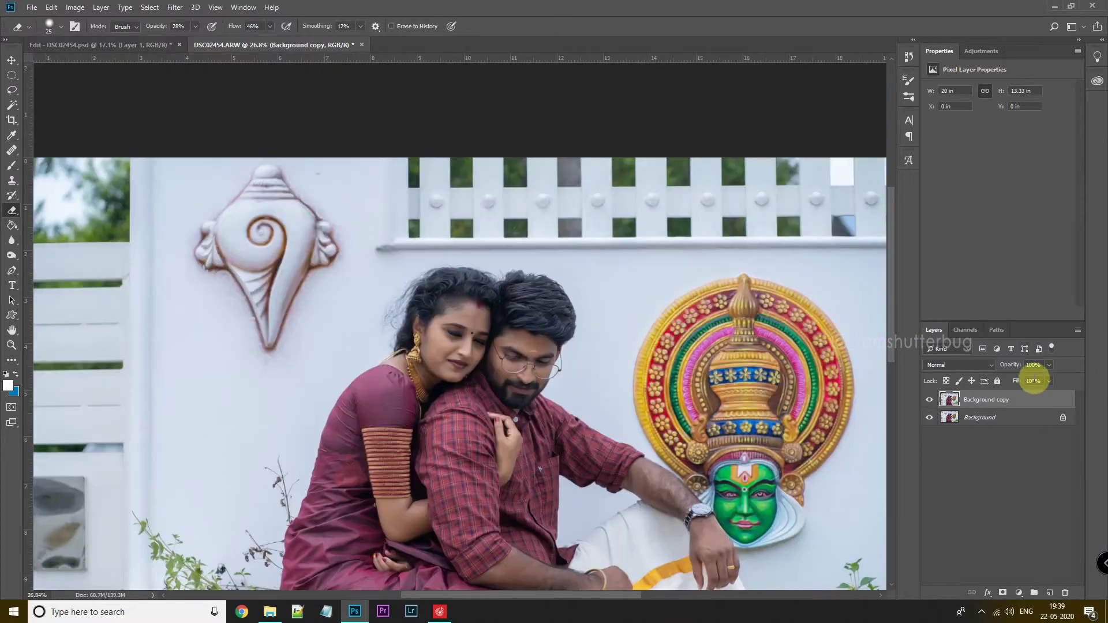
drag(1064, 609, 1049, 592)
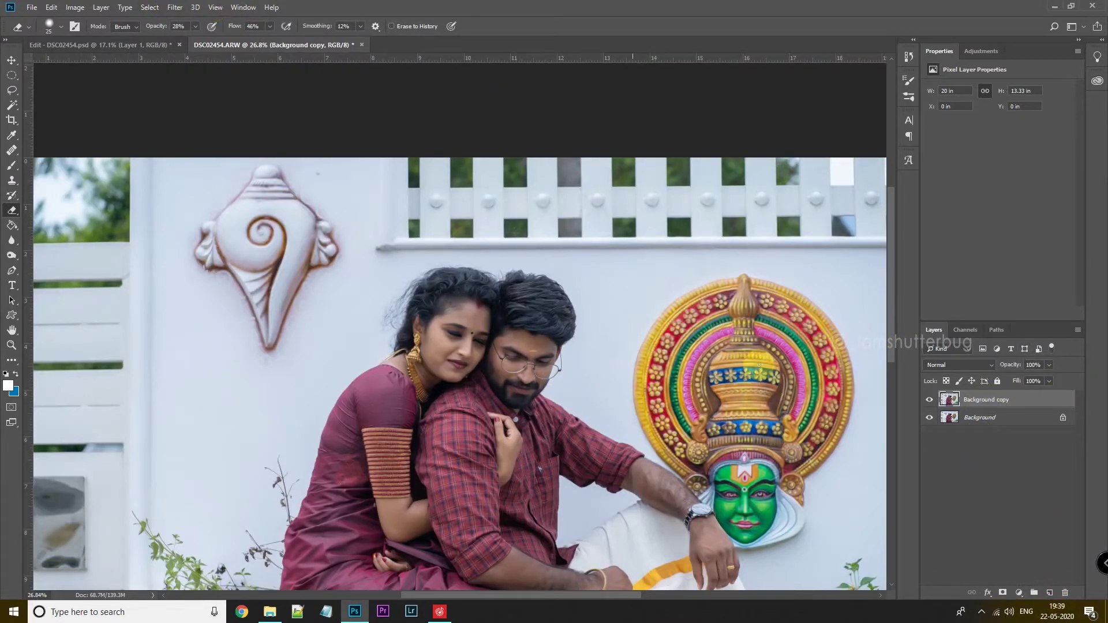
Apply Oil Paint to the layer at Stylization 6.9 and Cleanliness 0.2.
drag(1012, 406, 1049, 592)
click(175, 7)
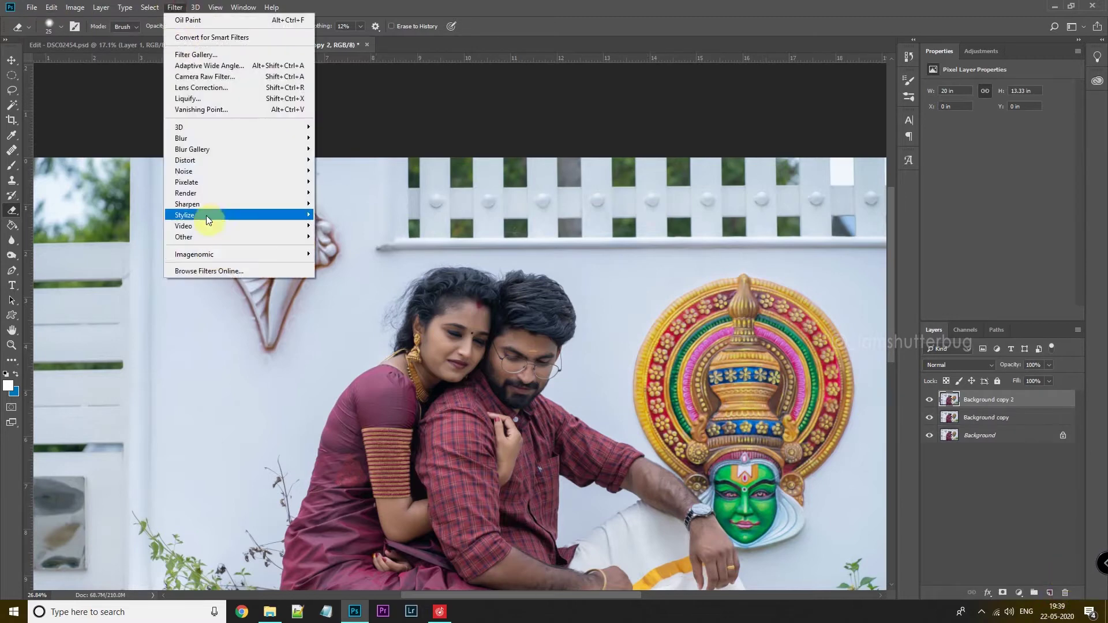
click(338, 259)
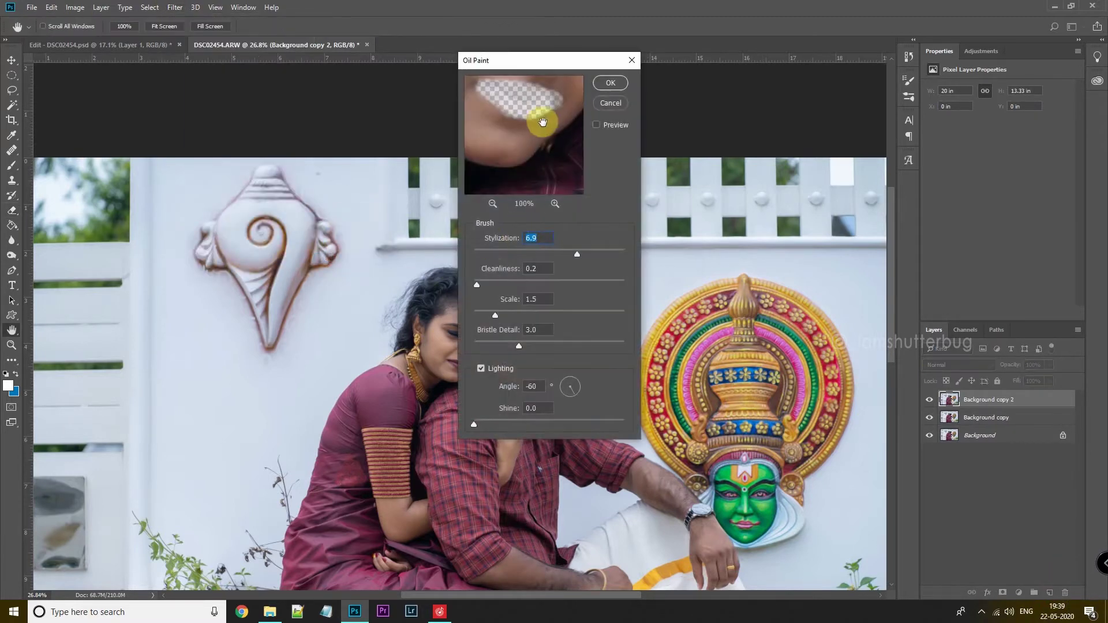
drag(510, 121, 546, 141)
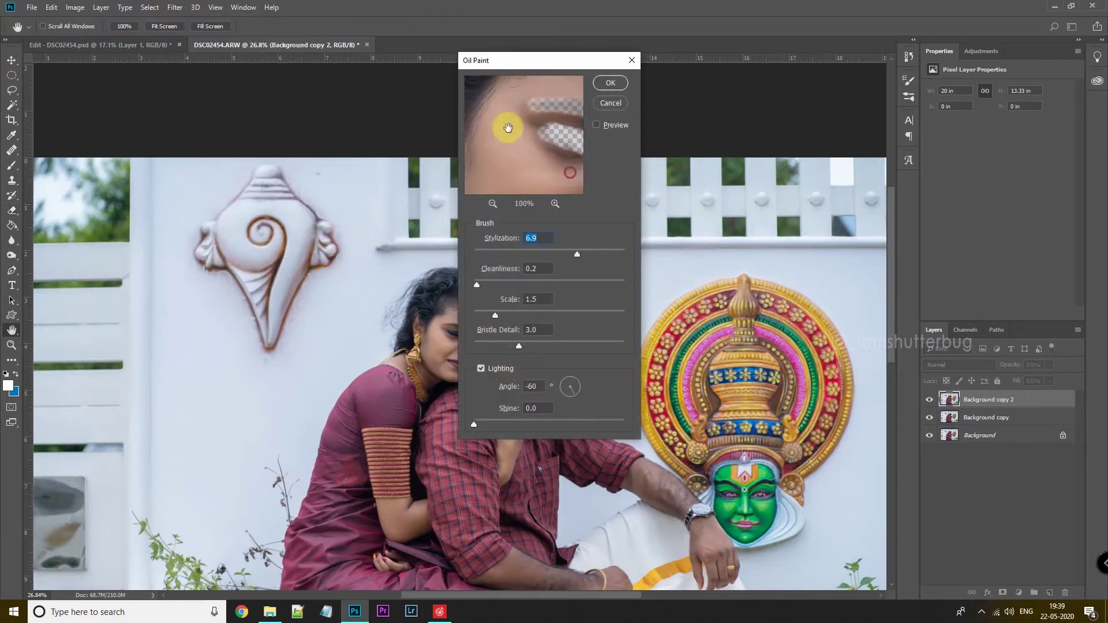
click(602, 92)
Make a fresh Background copy 2 layer and delete the old Background copy.
key(e)
scroll(499, 318, up, 5)
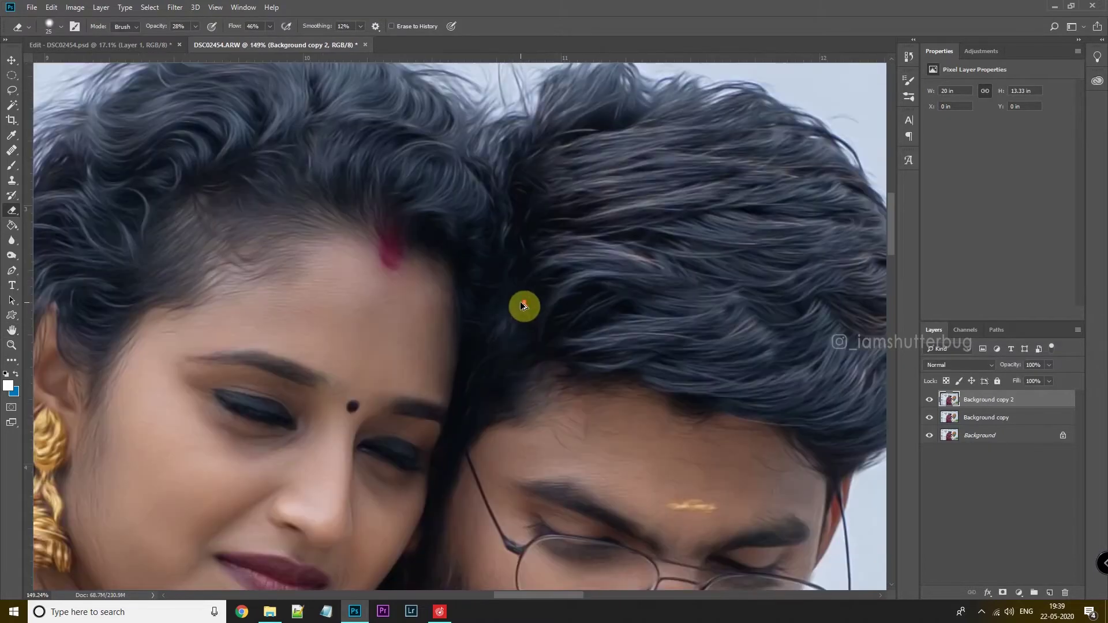
scroll(521, 306, down, 3)
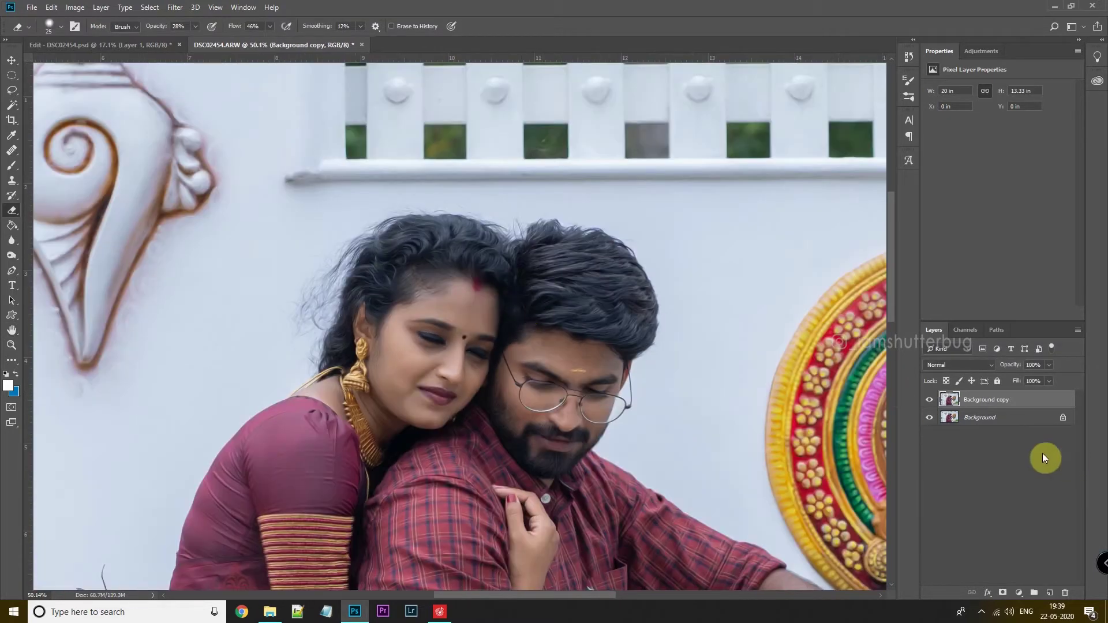
drag(1069, 619, 1050, 592)
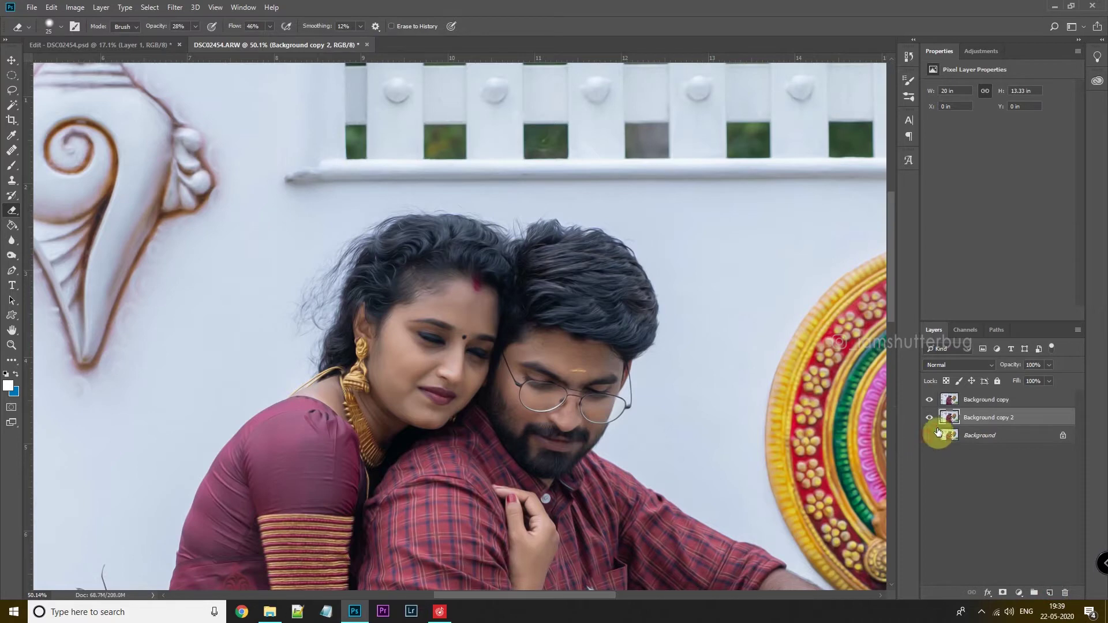
click(981, 399)
key(Delete)
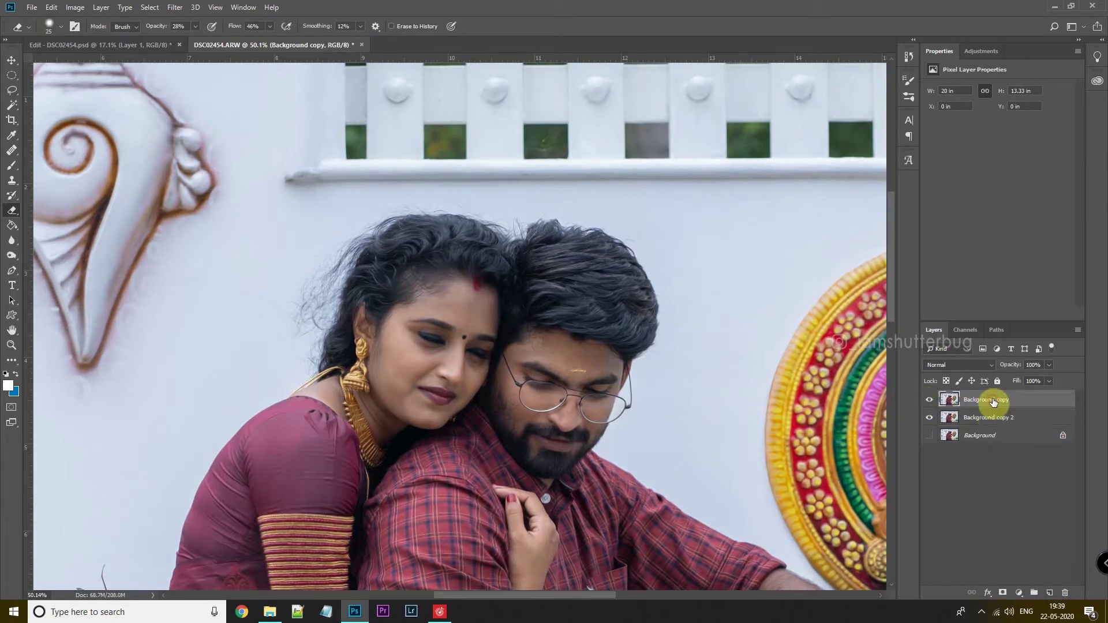
Grade Background copy 2 with Camera Raw Filter: Clarity +41, Blacks +16, Shadows +14, Highlights -38.
key(ctrl+shift+a)
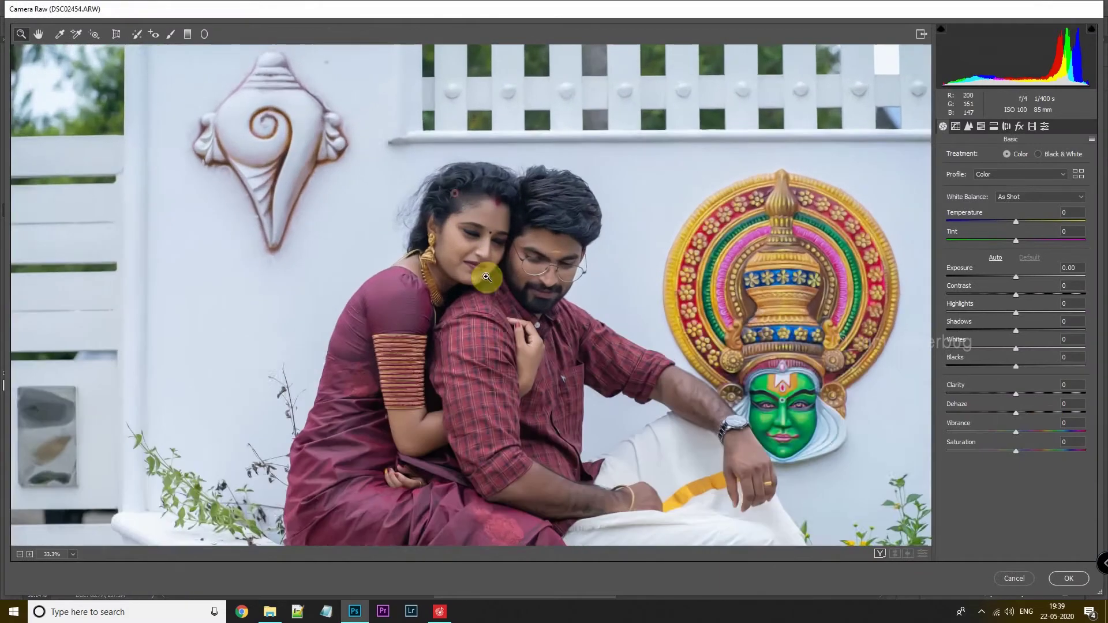
click(486, 277)
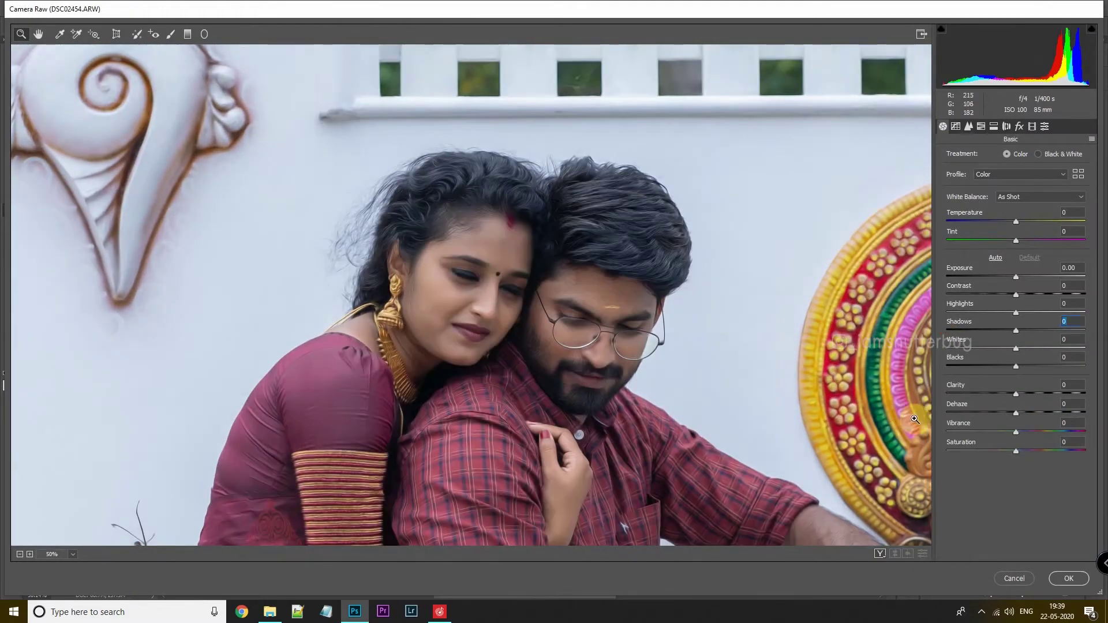
drag(1015, 394, 1036, 397)
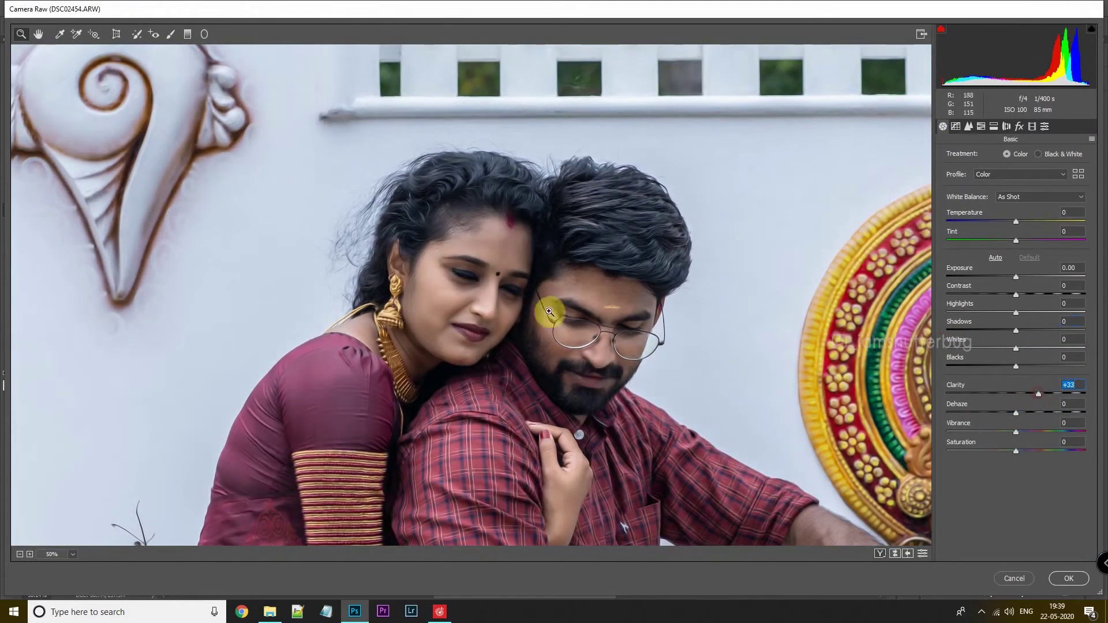
click(574, 228)
click(352, 323)
drag(361, 342, 182, 270)
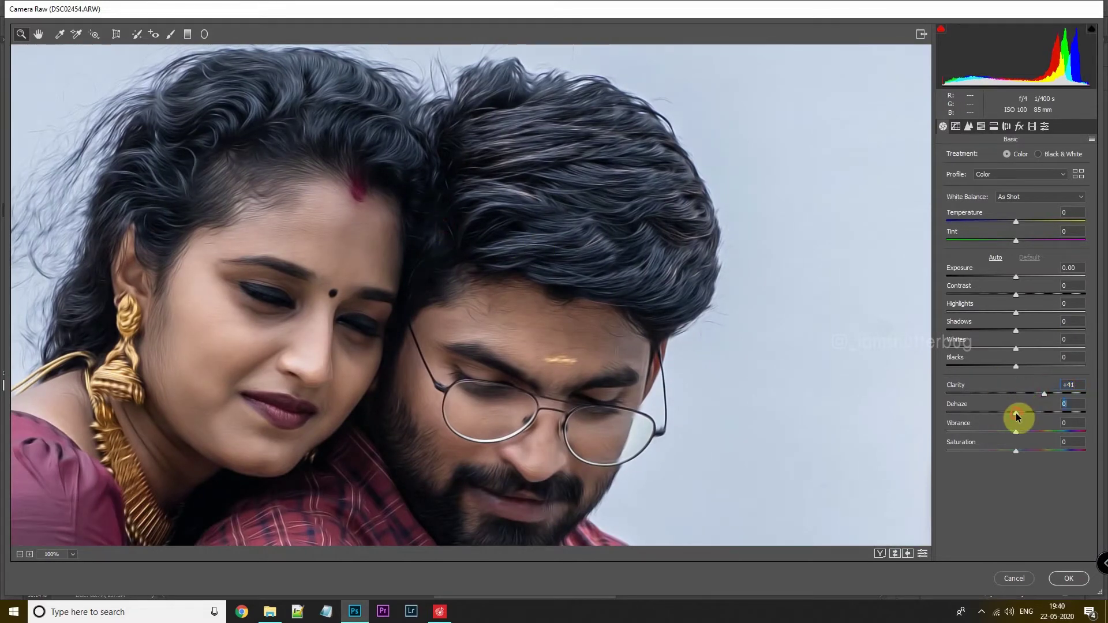
drag(1015, 366, 1027, 367)
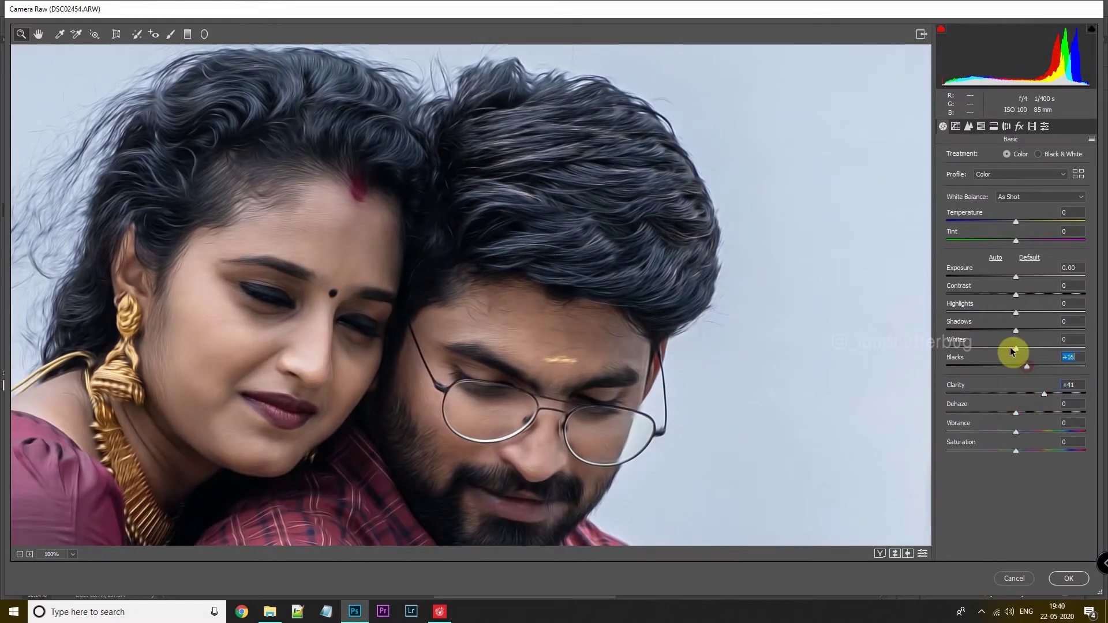
drag(1034, 329, 1026, 331)
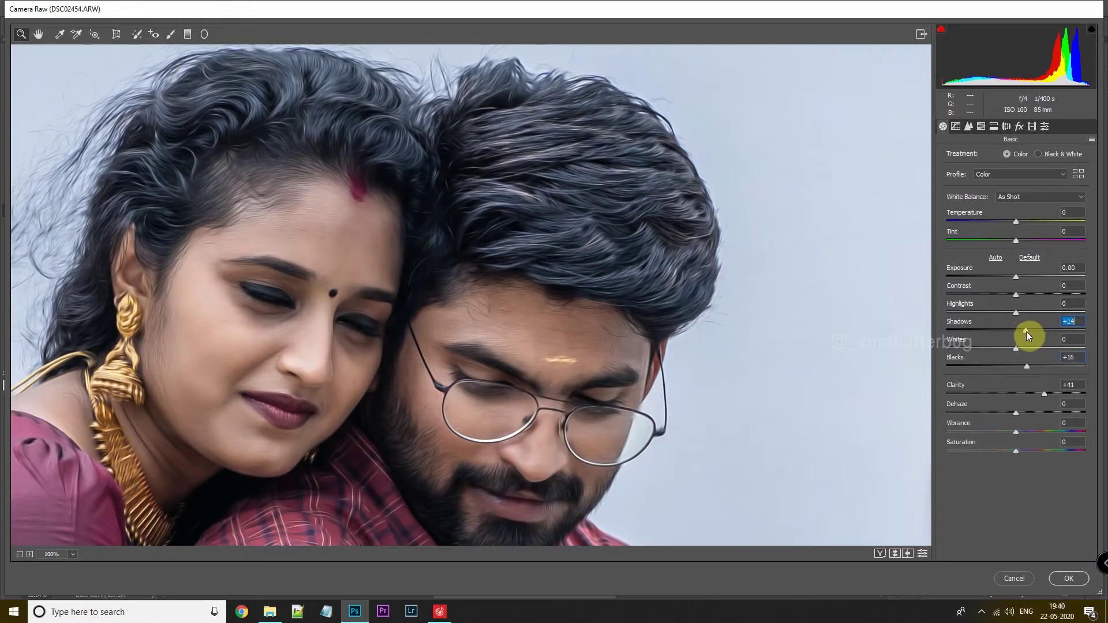
key(ctrl+0)
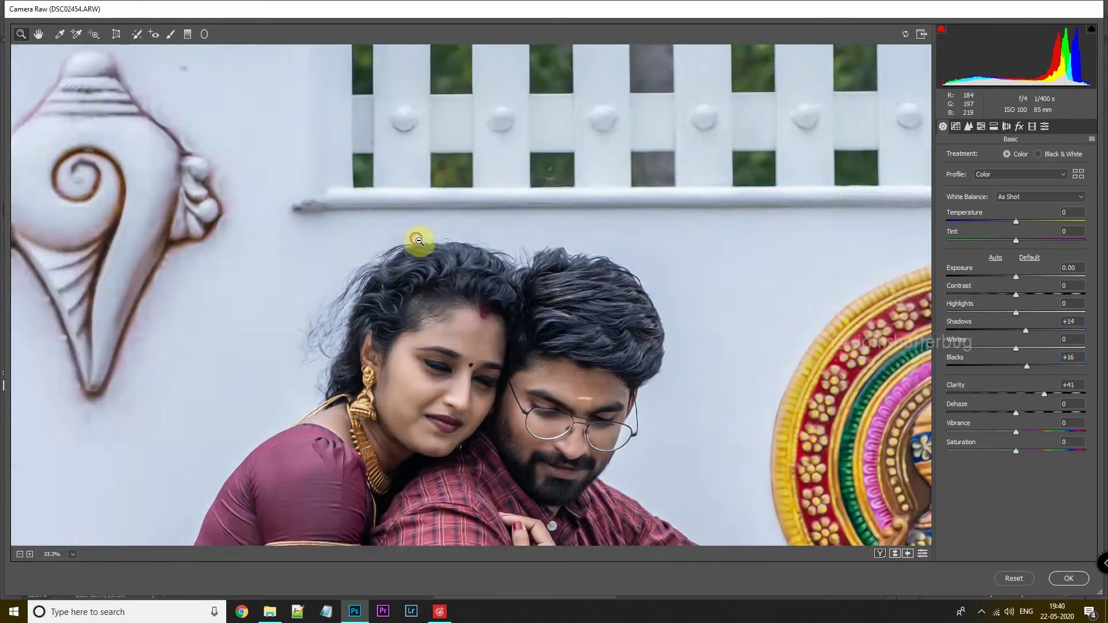
drag(1015, 317, 988, 317)
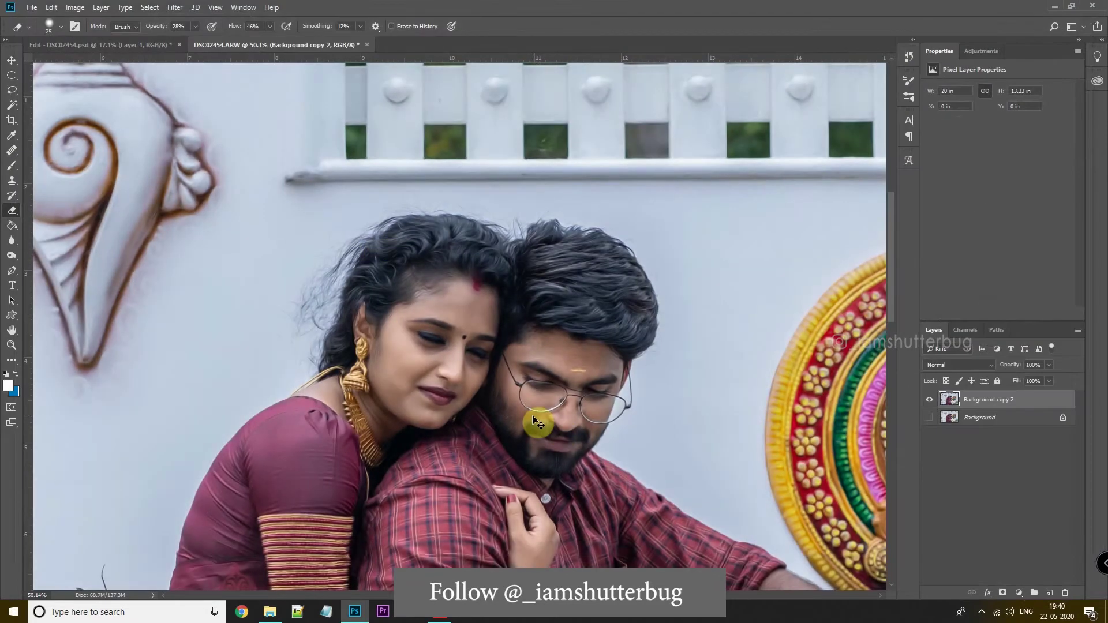
Save the oil-paint portrait as JPEG 'DSC02454 -.jpg' at maximum quality 12.
scroll(593, 297, up, 3)
scroll(562, 363, up, 3)
scroll(560, 356, down, 2)
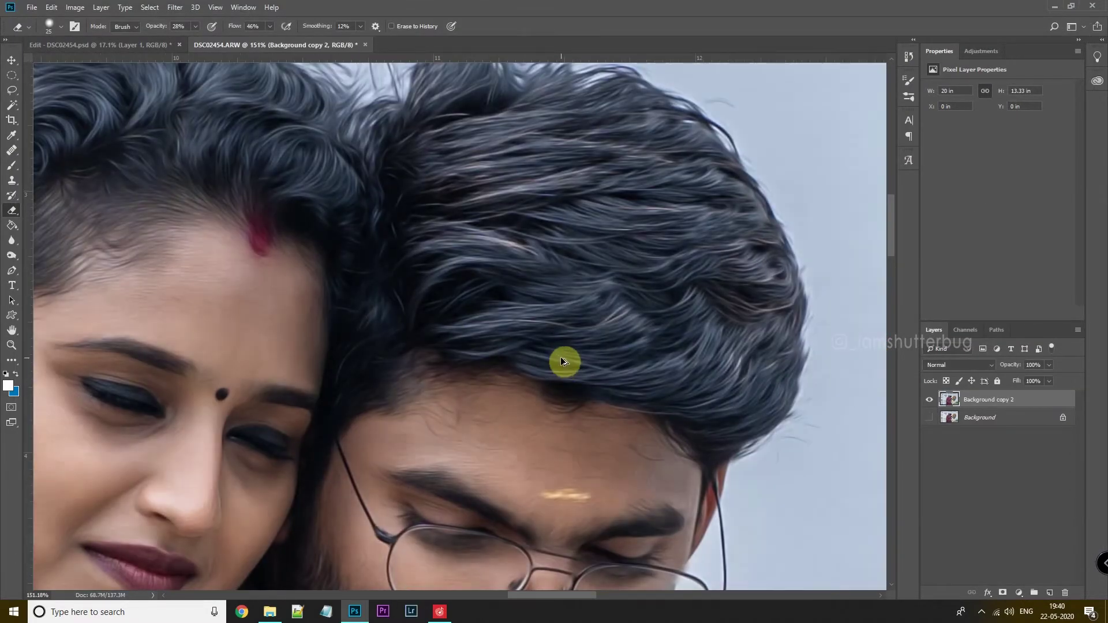
scroll(559, 356, down, 2)
scroll(559, 355, down, 2)
click(32, 7)
mouse_move(52, 165)
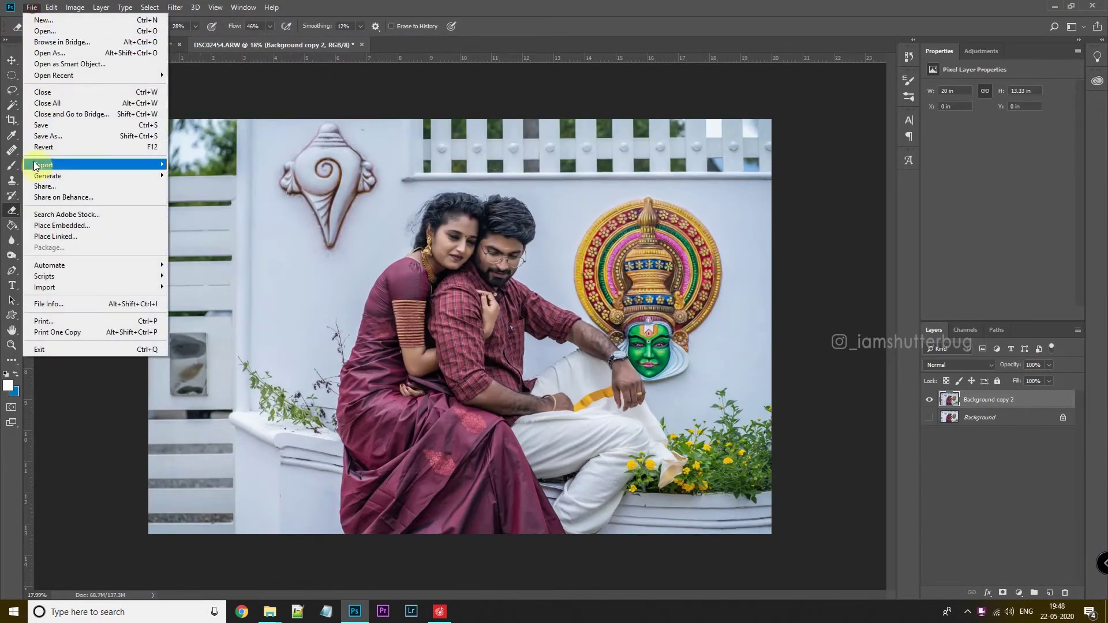
click(87, 124)
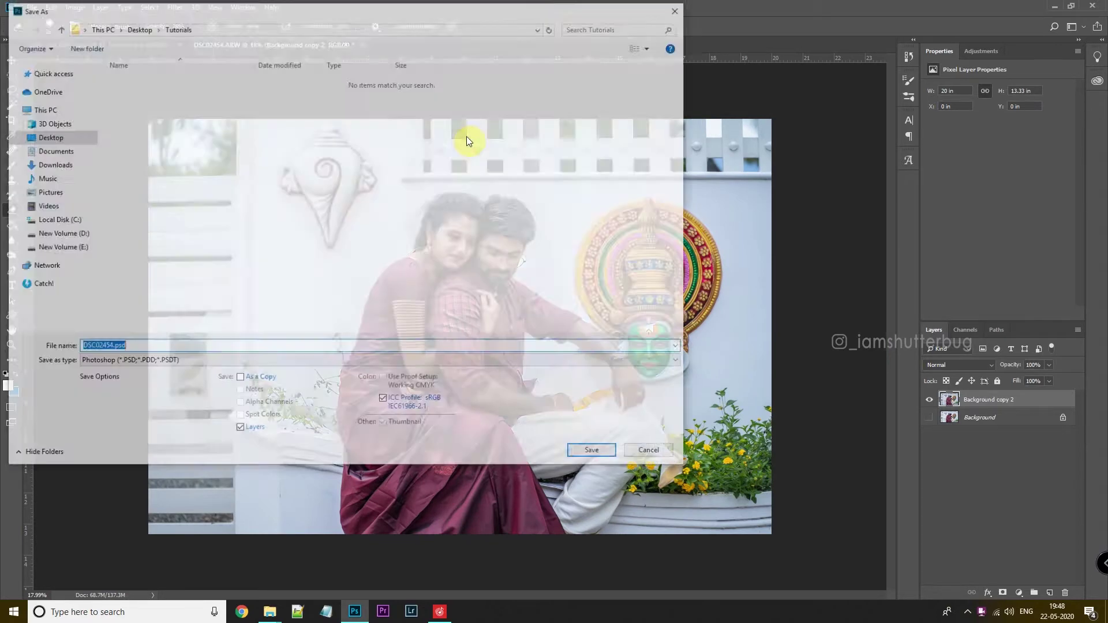
click(163, 361)
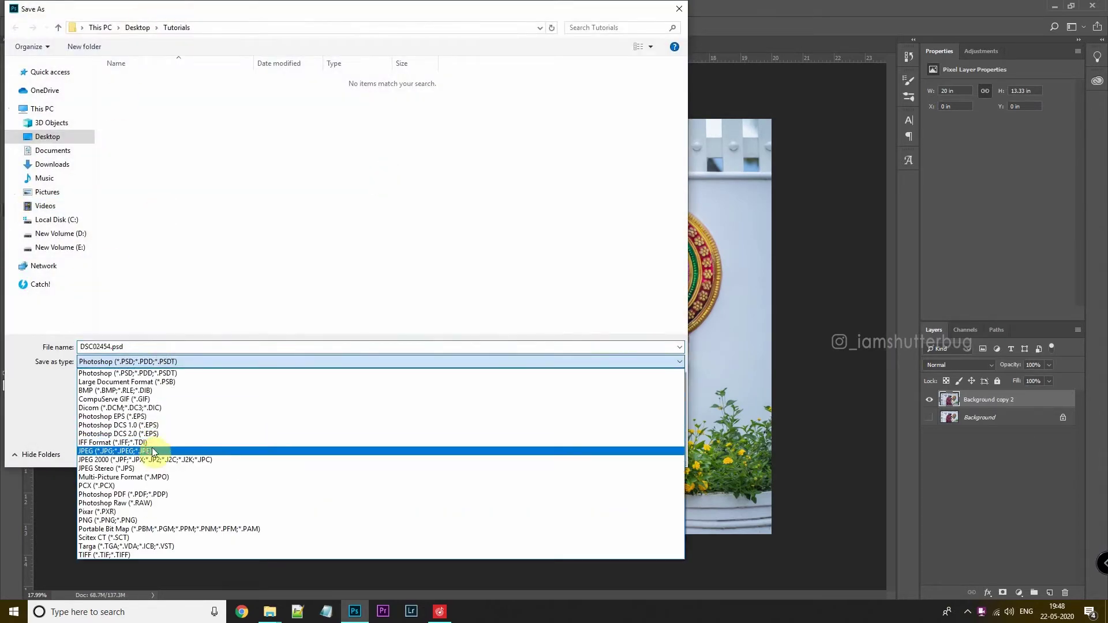
click(154, 453)
text(- edited)
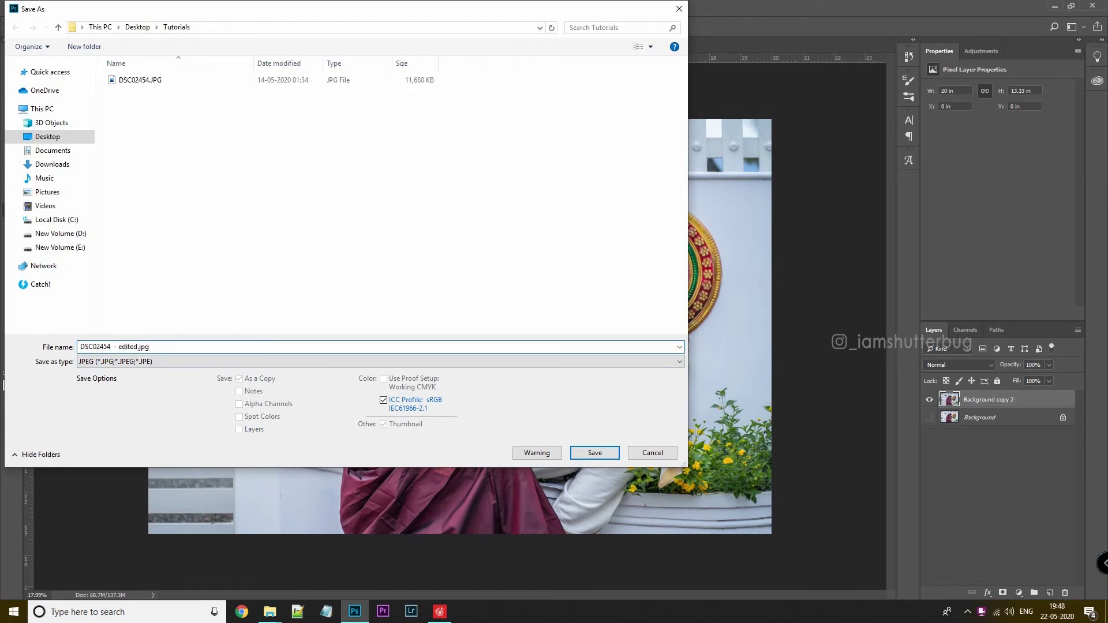
key(Return)
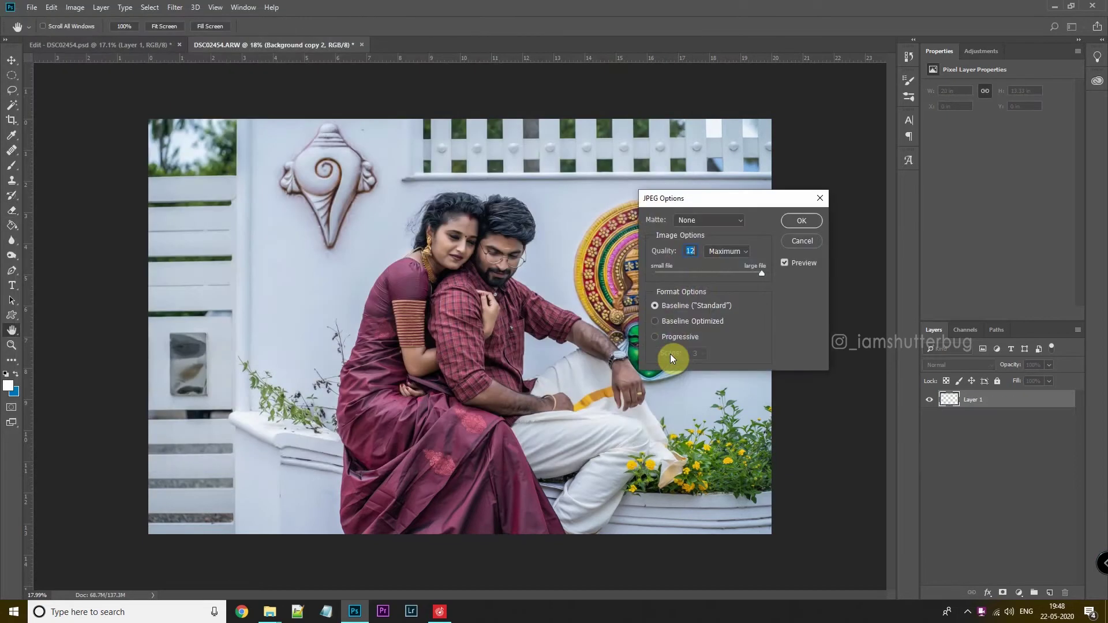
key(Return)
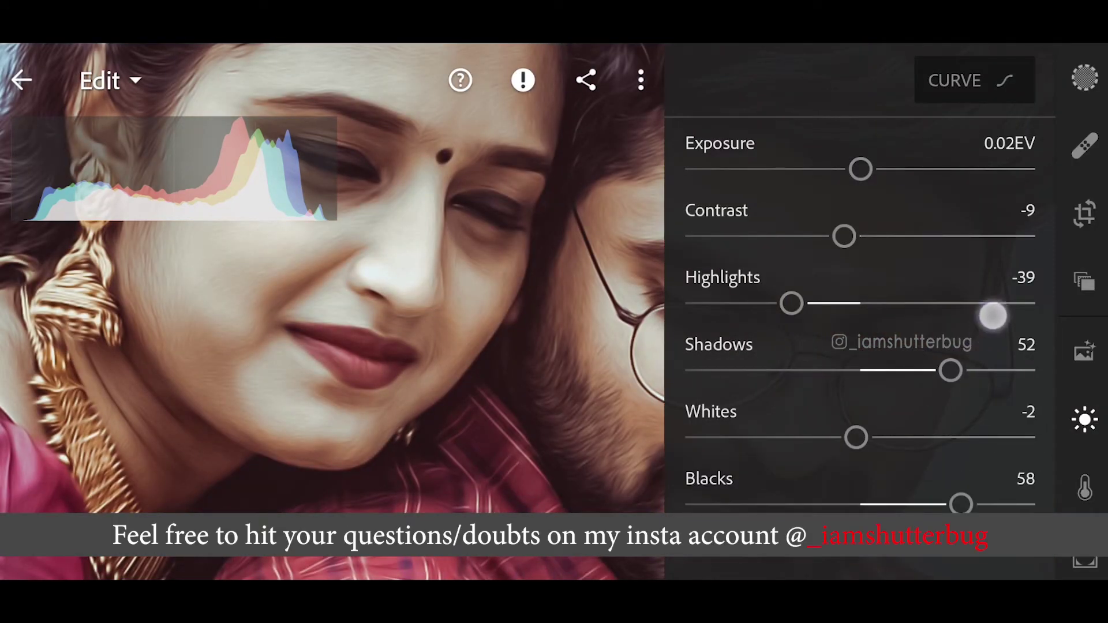
Review the tone curve's red and blue channel curves.
click(975, 80)
click(1035, 256)
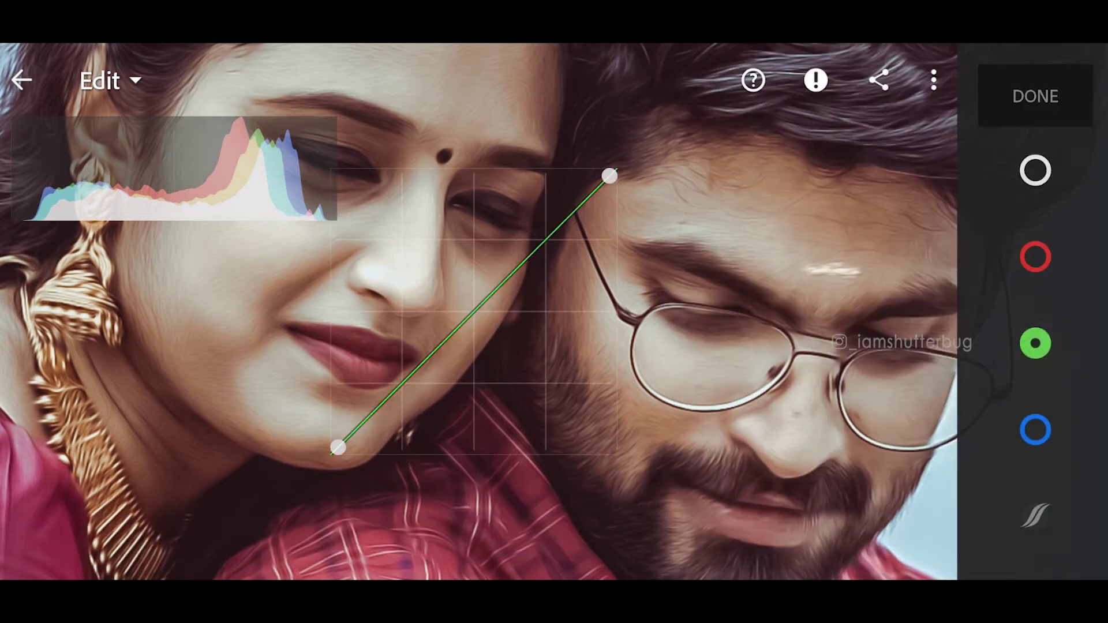
click(1035, 429)
click(1035, 96)
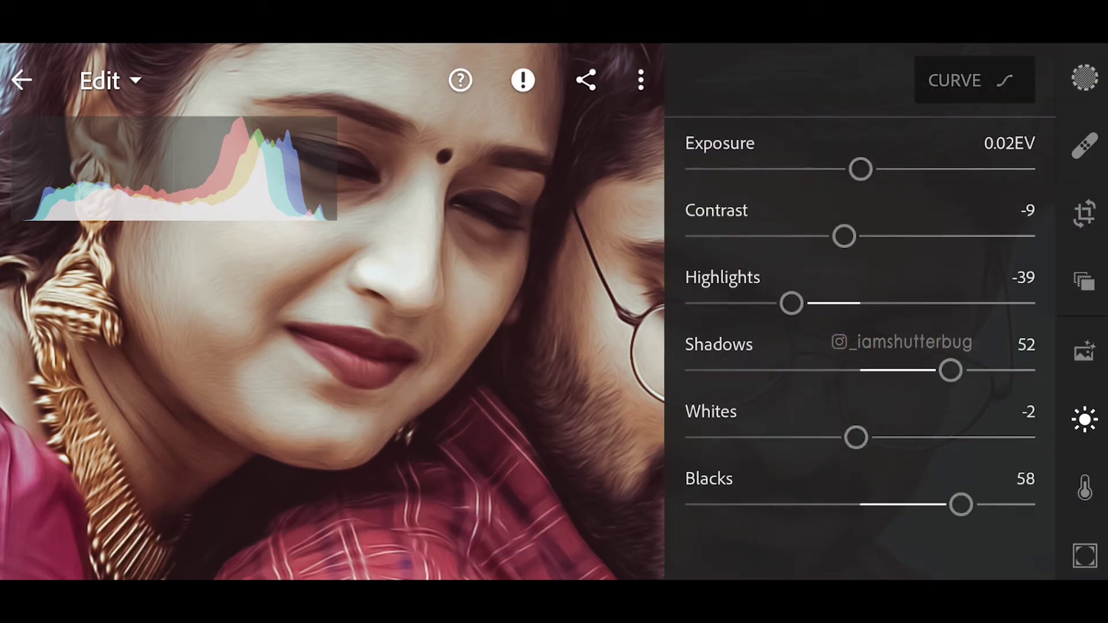
Set aqua in the colour mix to Hue 100, Saturation -100, Luminance -24, reviewing other colours.
click(1084, 285)
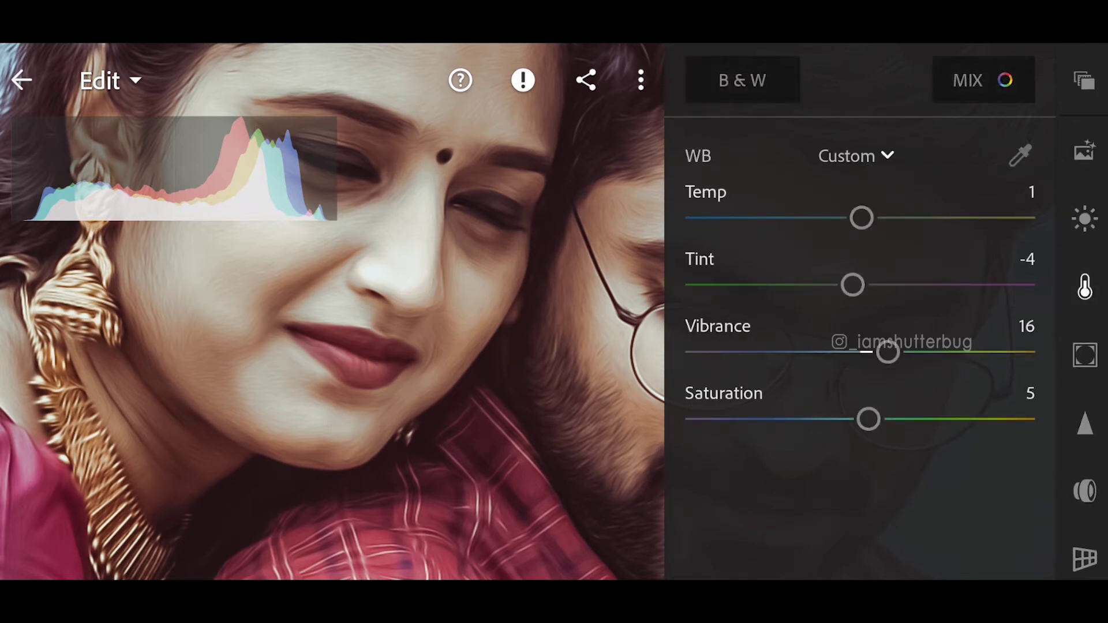
click(993, 80)
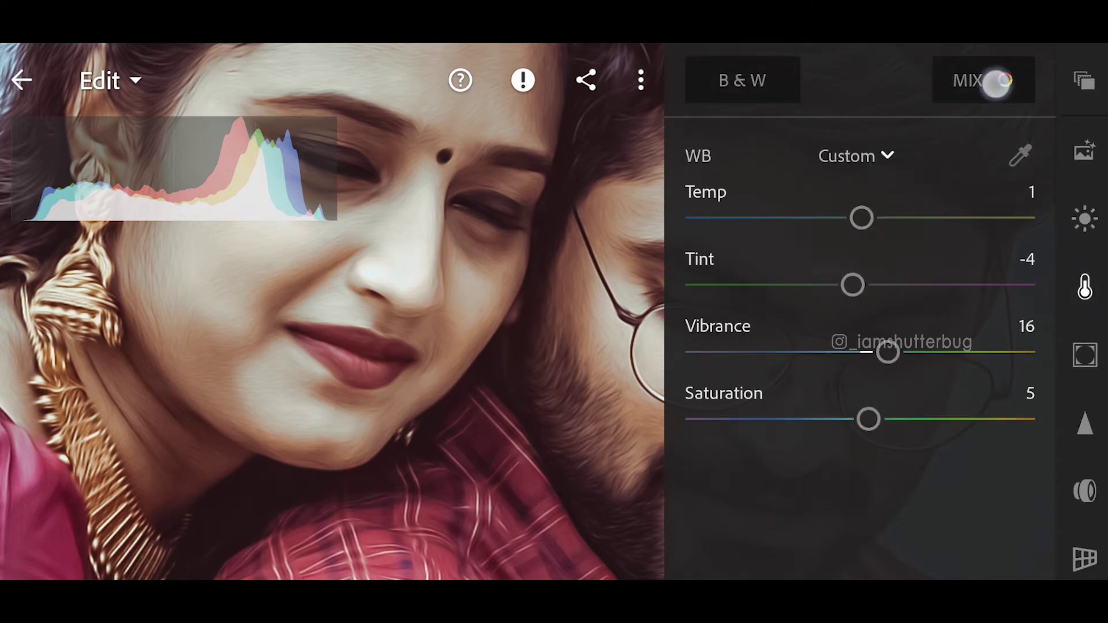
click(787, 139)
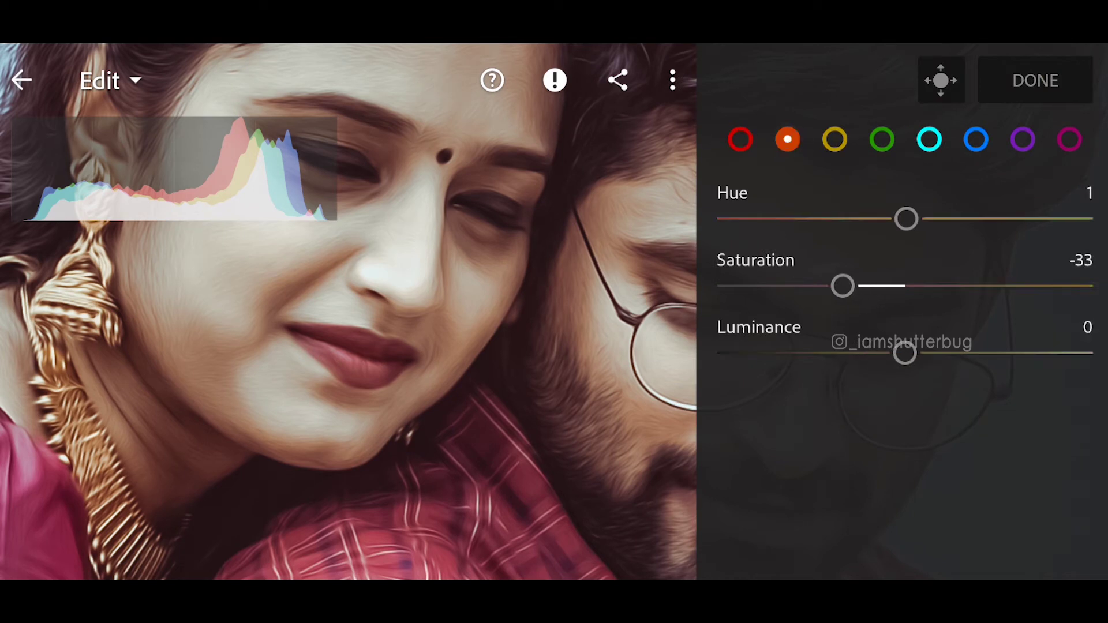
click(835, 139)
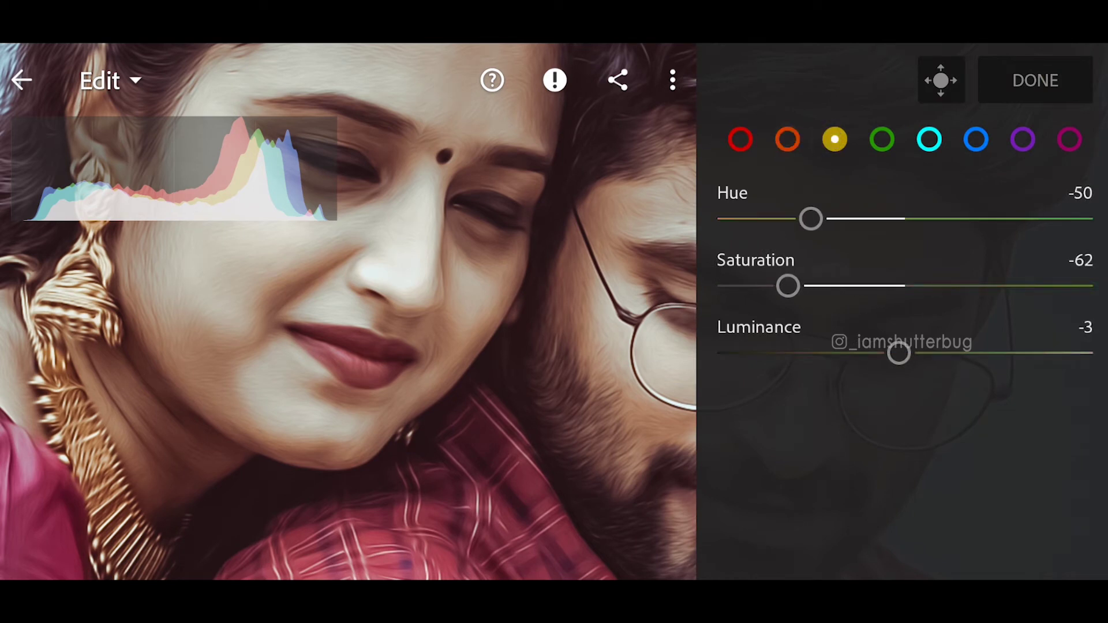
click(882, 139)
click(929, 139)
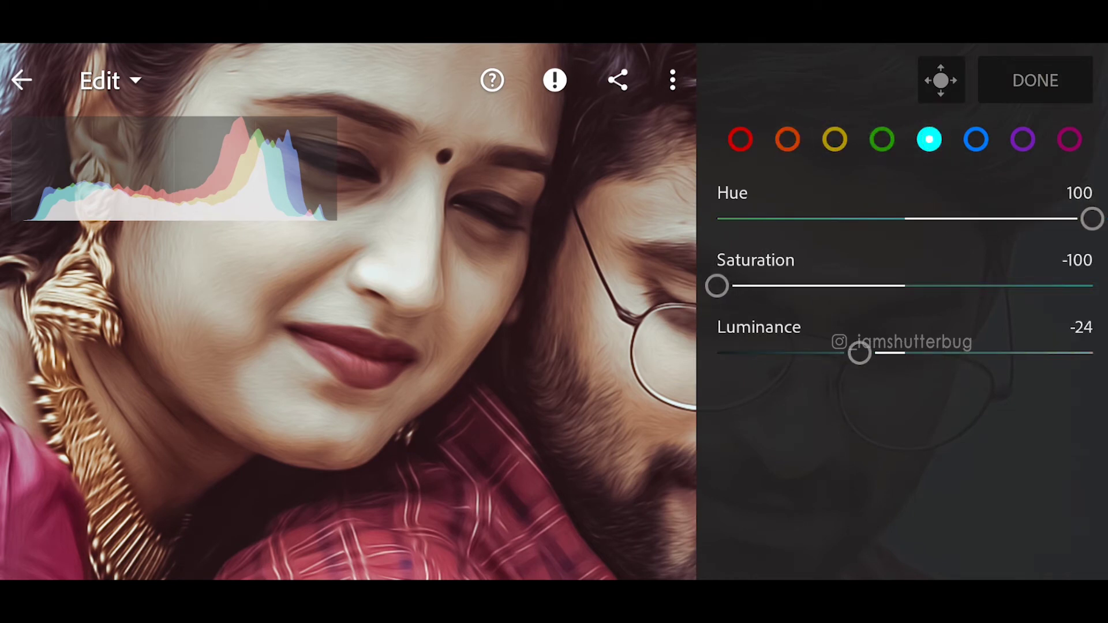
click(976, 139)
click(1022, 139)
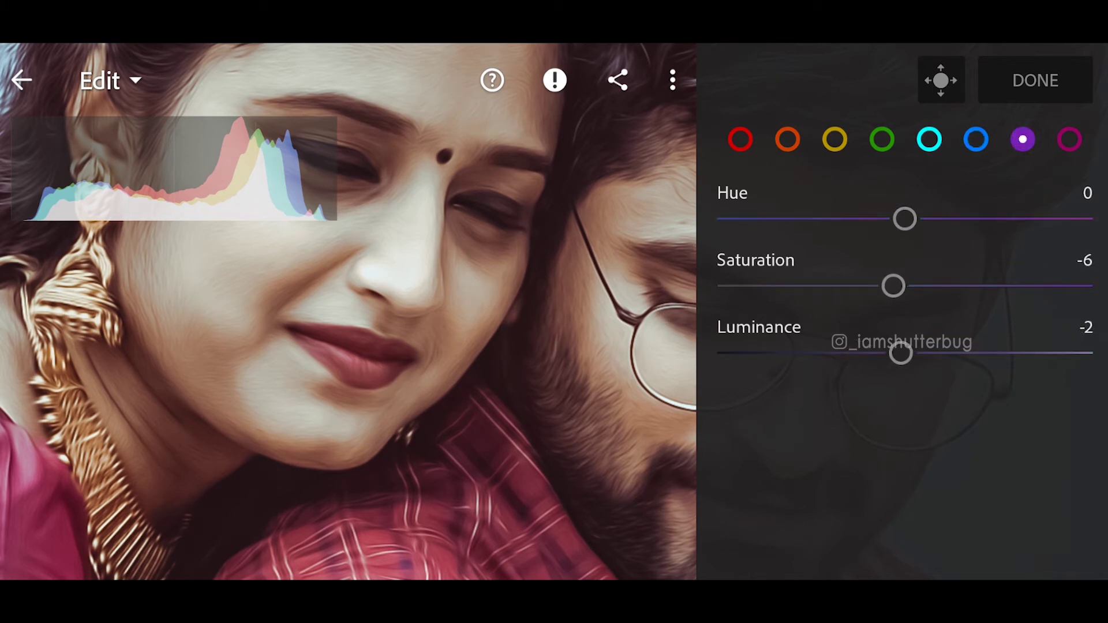
click(1069, 139)
click(1035, 80)
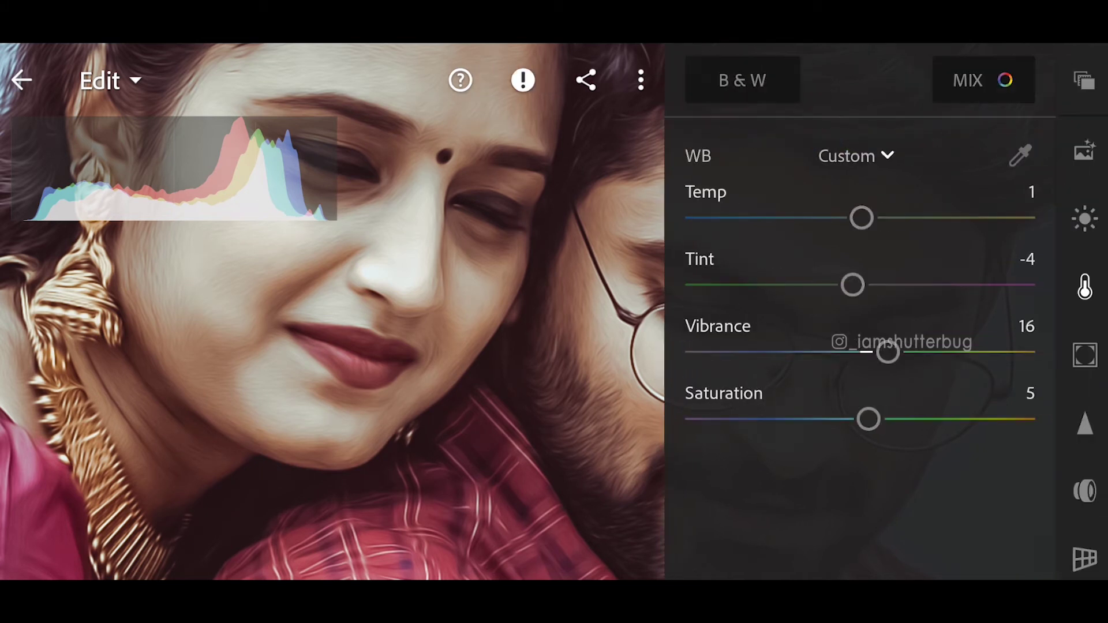
Review the Effects values (Clarity 26, Dehaze 19, Vignette -36), Split Tone and Grain settings.
click(1084, 355)
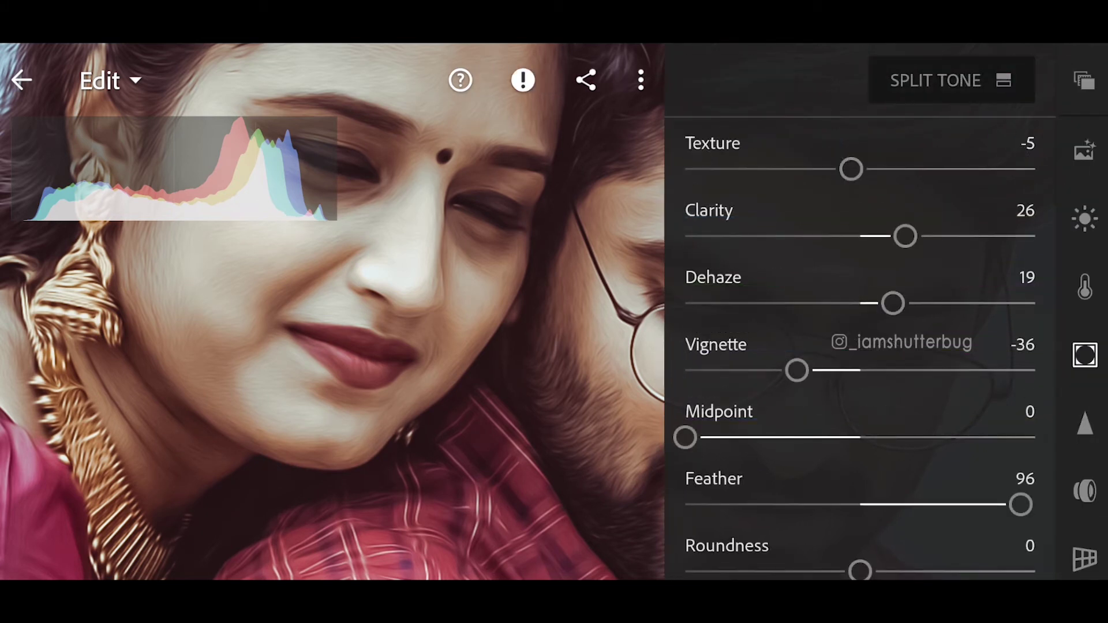
click(946, 80)
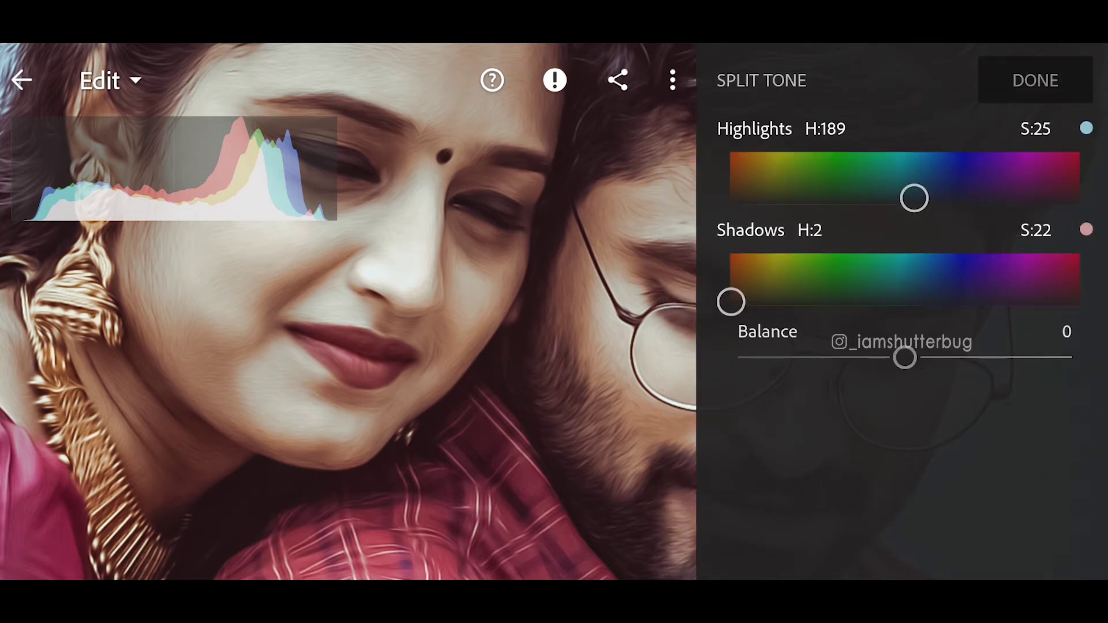
click(1035, 80)
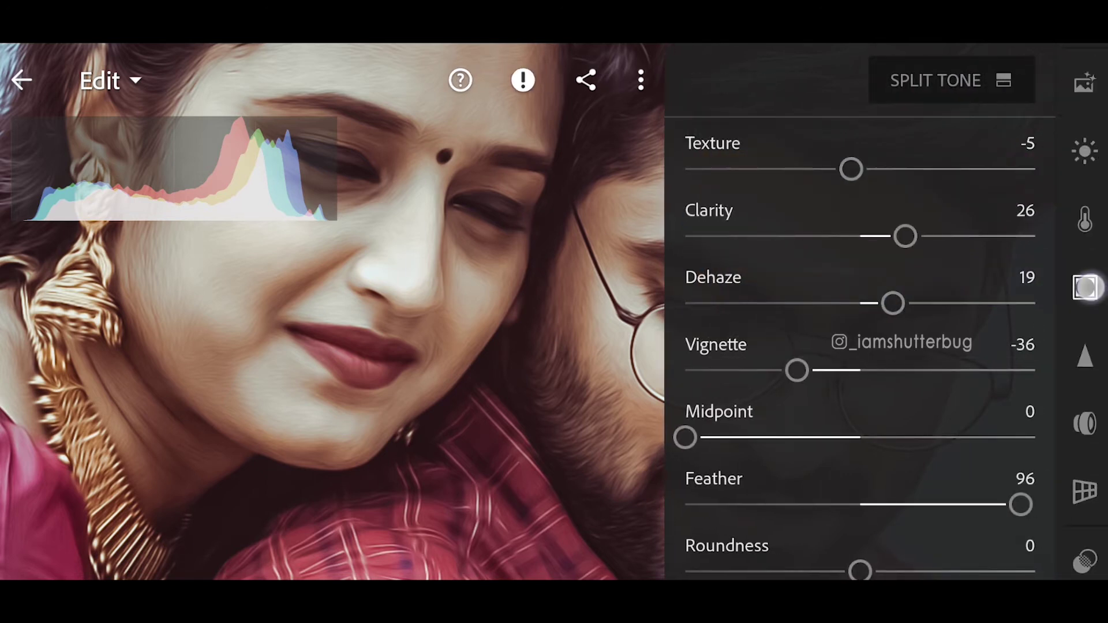
scroll(972, 276, down, 2)
scroll(972, 276, down, 1)
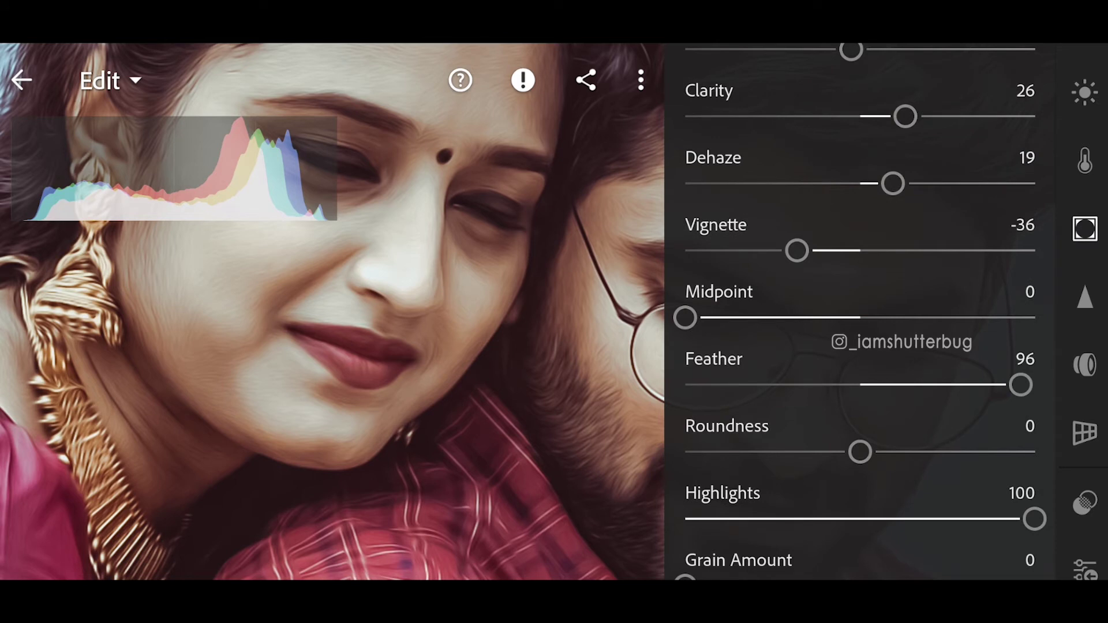
scroll(983, 381, down, 4)
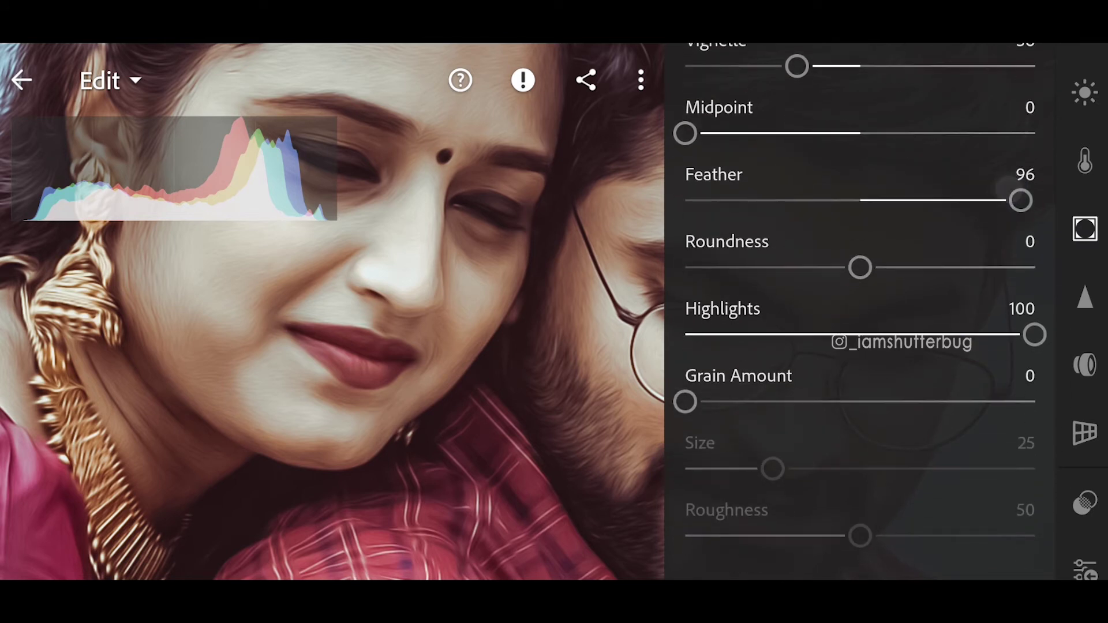
scroll(947, 383, down, 1)
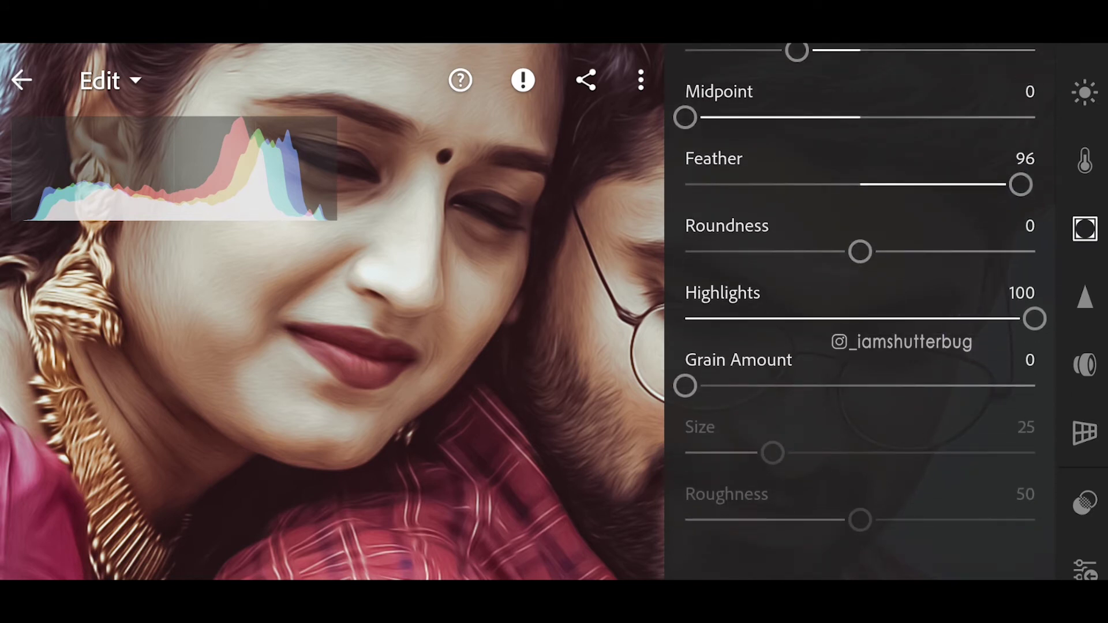
Check Detail values: Sharpening 19, Noise Reduction 19, Color Noise 66.
click(1085, 297)
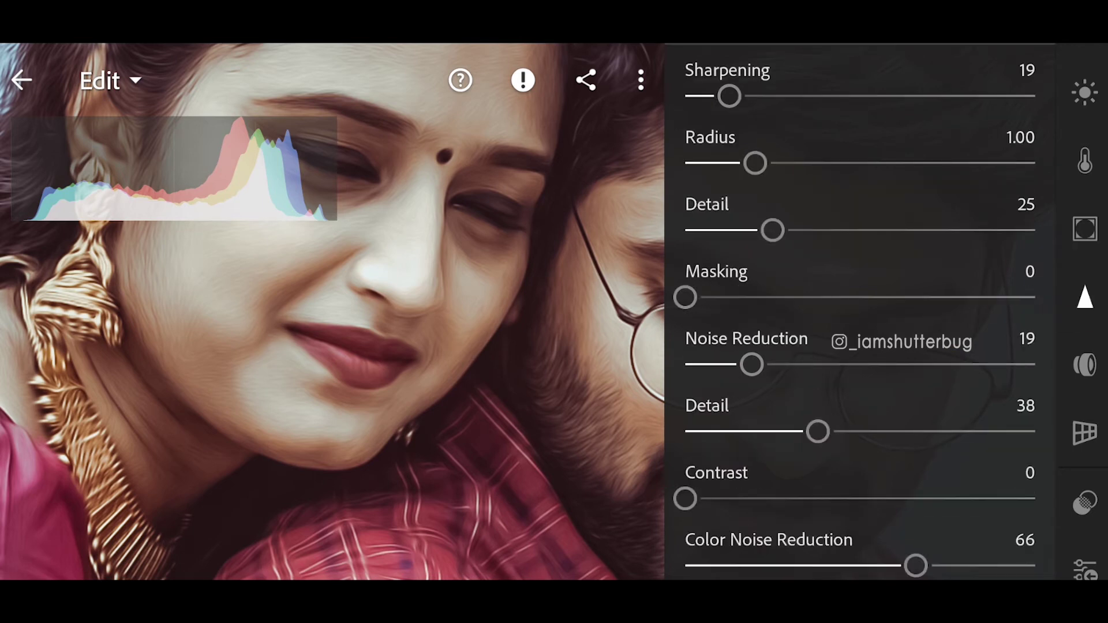
scroll(967, 368, down, 3)
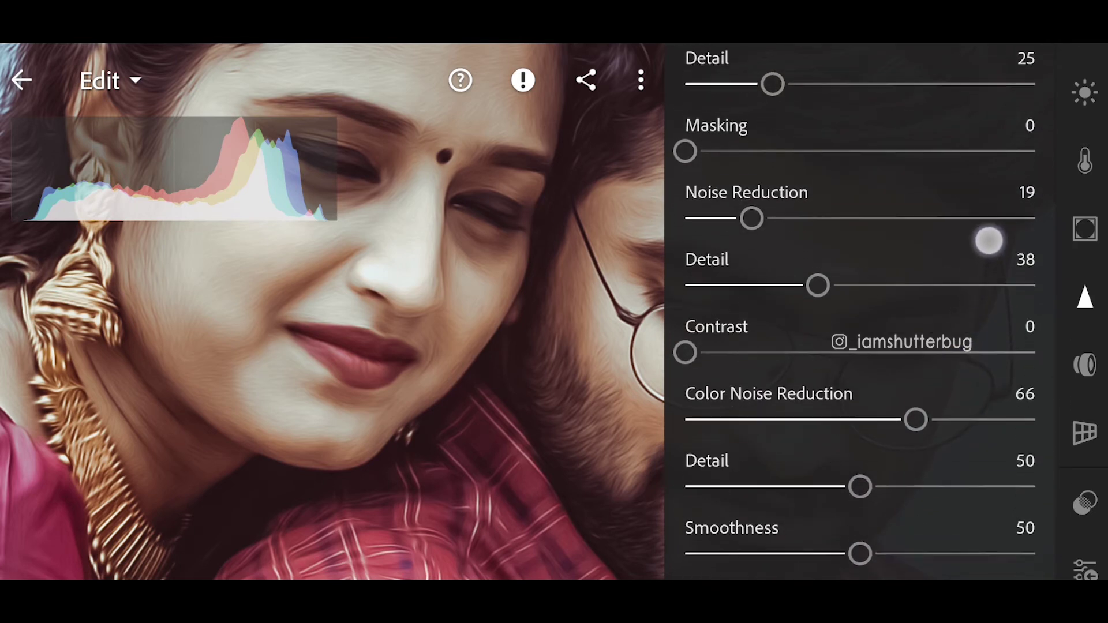
scroll(972, 336, down, 1)
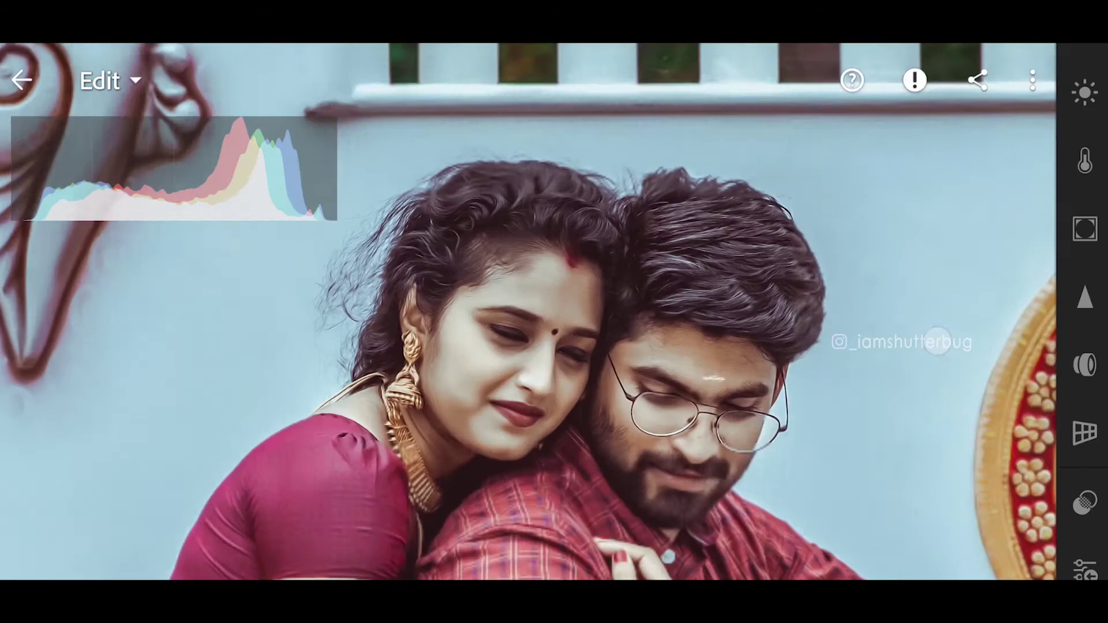
Copy the portrait's edit settings.
click(1032, 79)
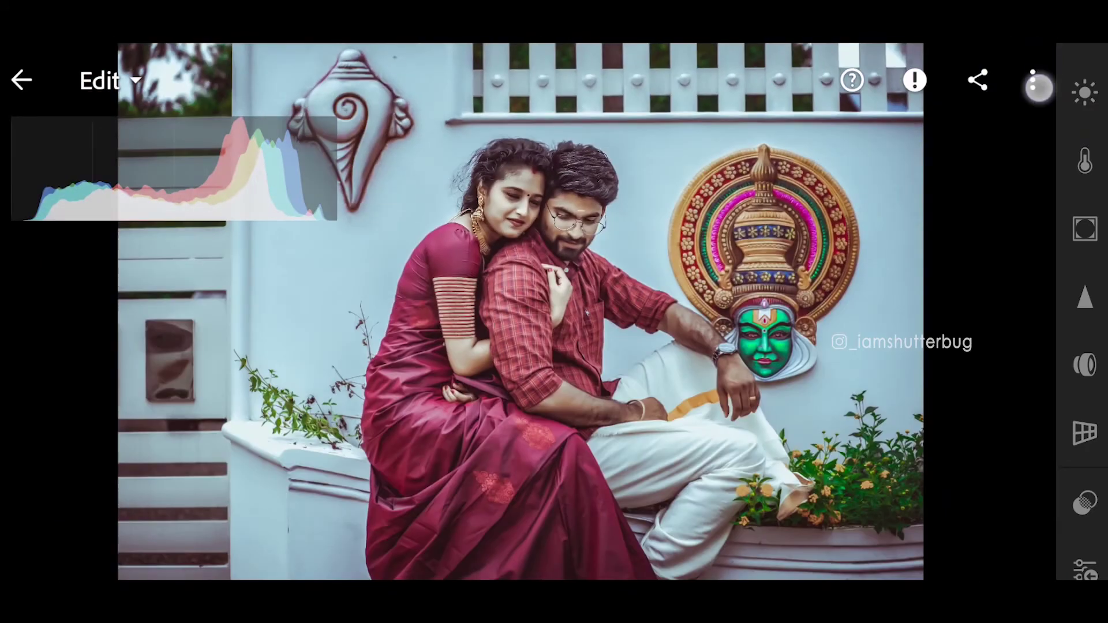
click(833, 475)
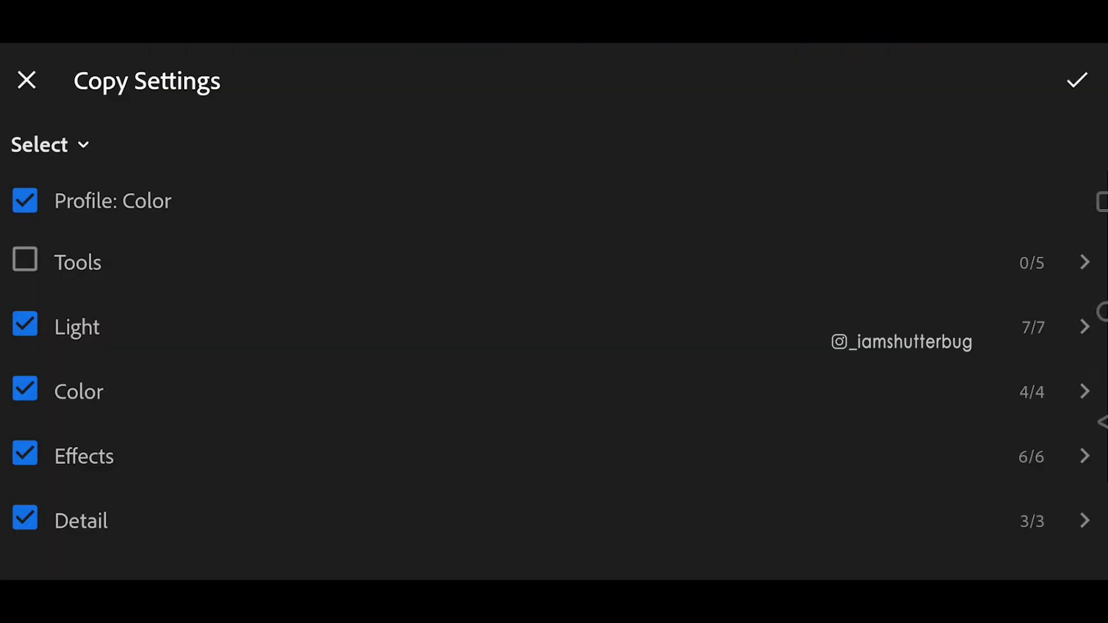
click(1076, 79)
Paste the copied settings onto the original unedited couple photo.
click(21, 80)
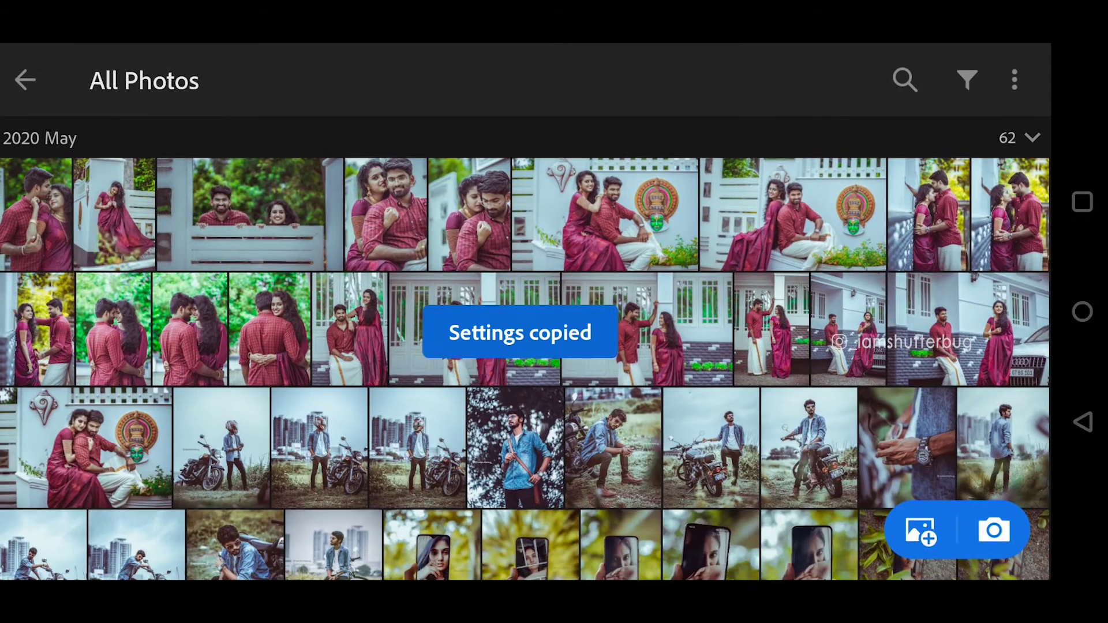
click(529, 321)
click(1032, 80)
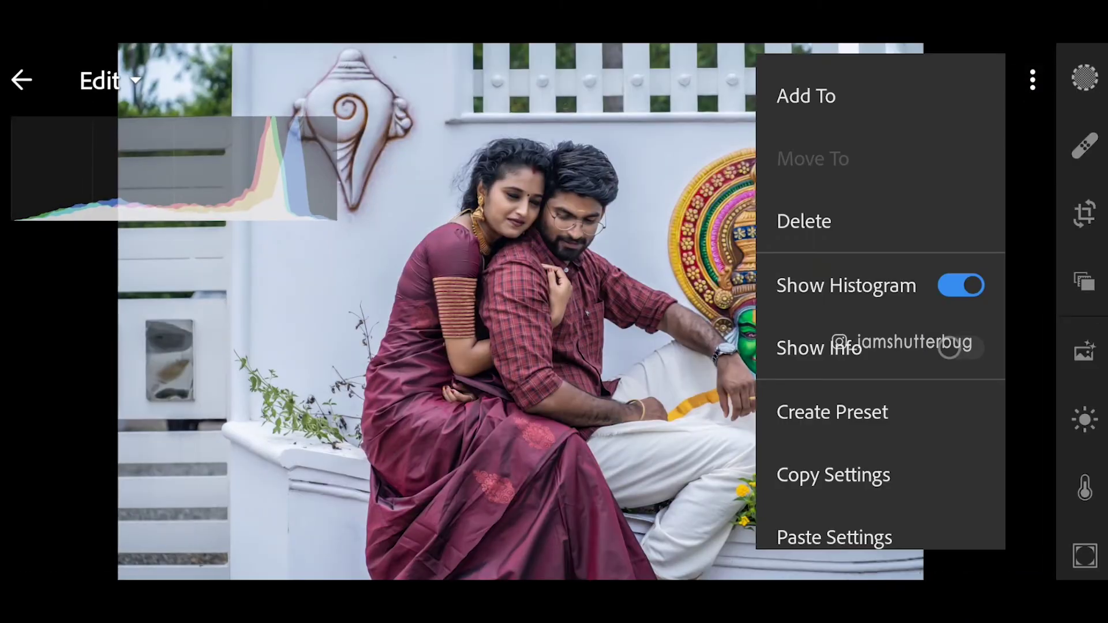
drag(910, 390, 923, 295)
click(841, 442)
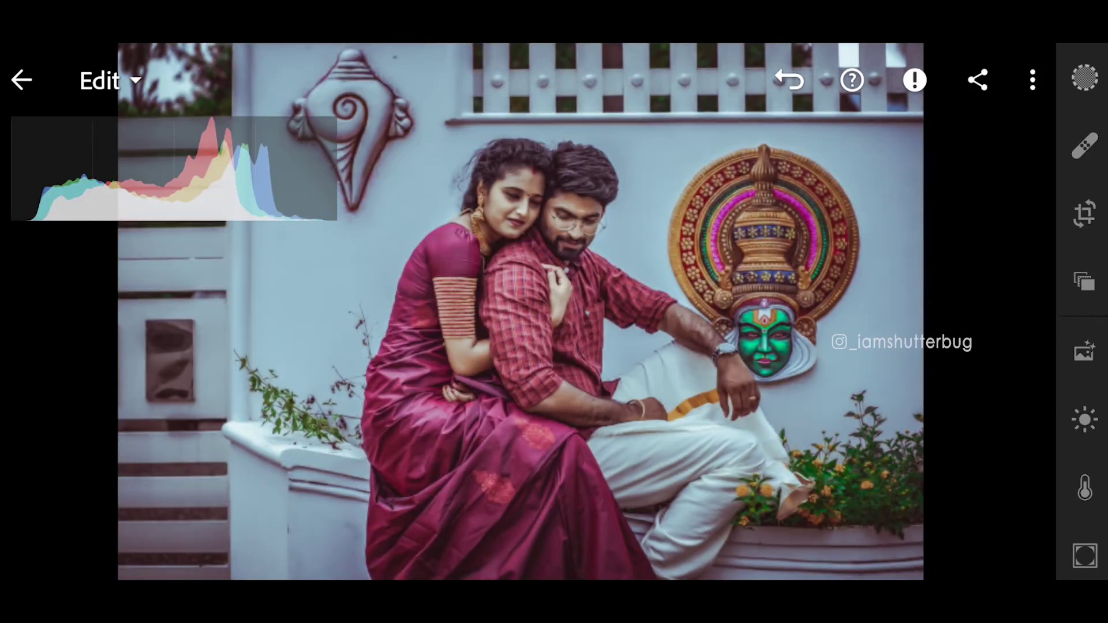
Soften the pasted Vignette to -14.
click(1085, 554)
mouse_move(1054, 431)
mouse_down()
mouse_move(974, 266)
mouse_move(981, 257)
mouse_move(977, 427)
mouse_up()
drag(791, 306, 836, 307)
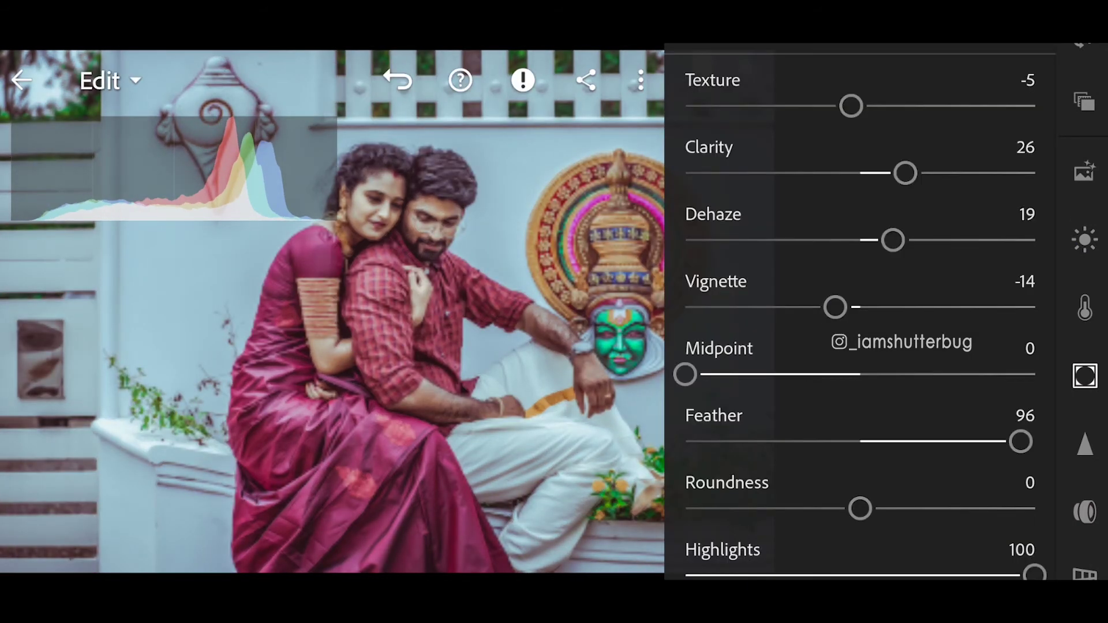
Raise Shadows to 74 and lower Highlights to -59.
click(1085, 239)
drag(946, 368, 989, 370)
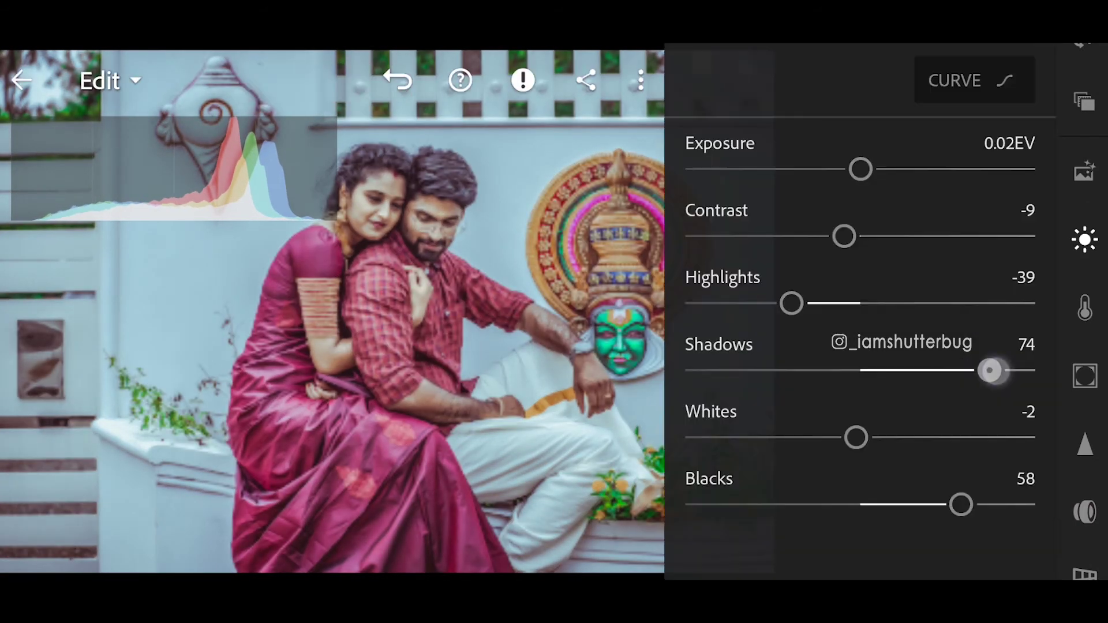
click(296, 362)
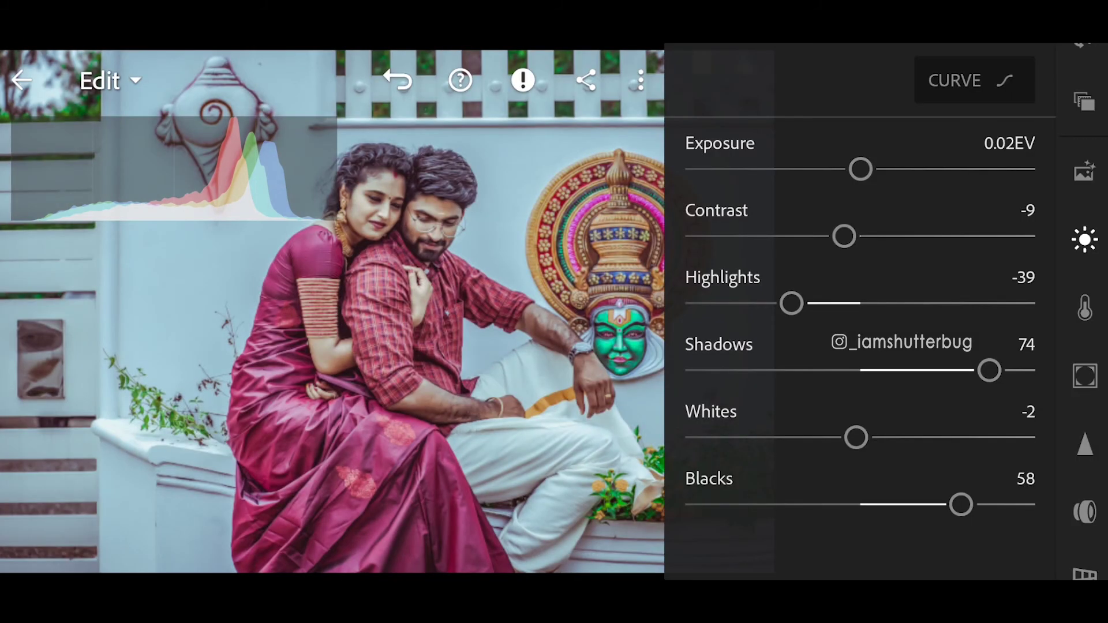
drag(791, 304, 757, 304)
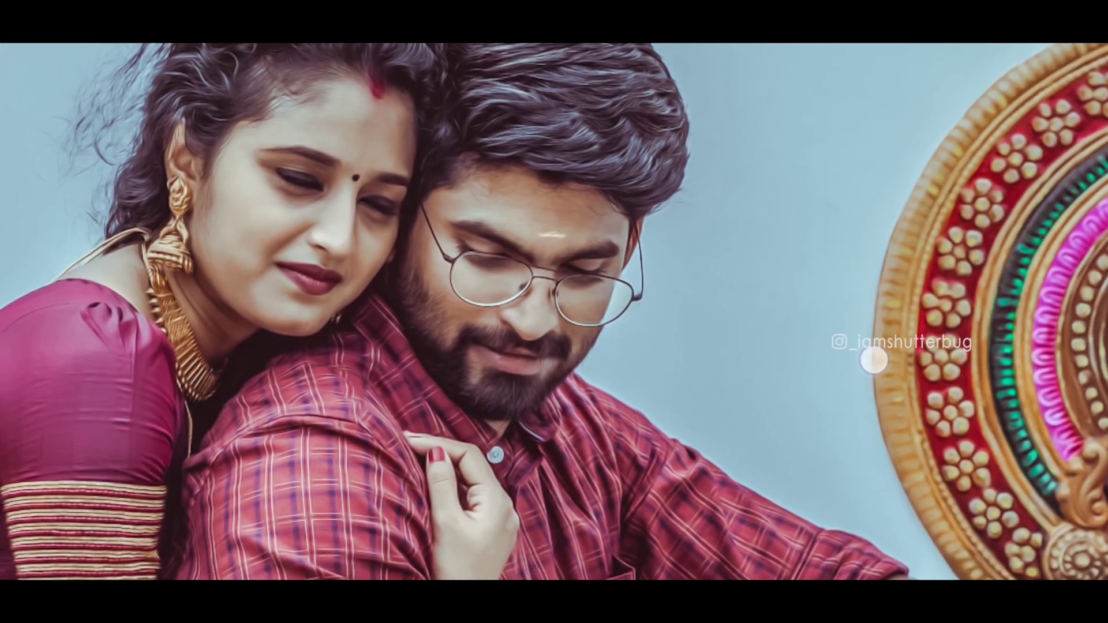
Compare the graded photo with its Before view, then zoom the finished portrait in the gallery.
click(789, 321)
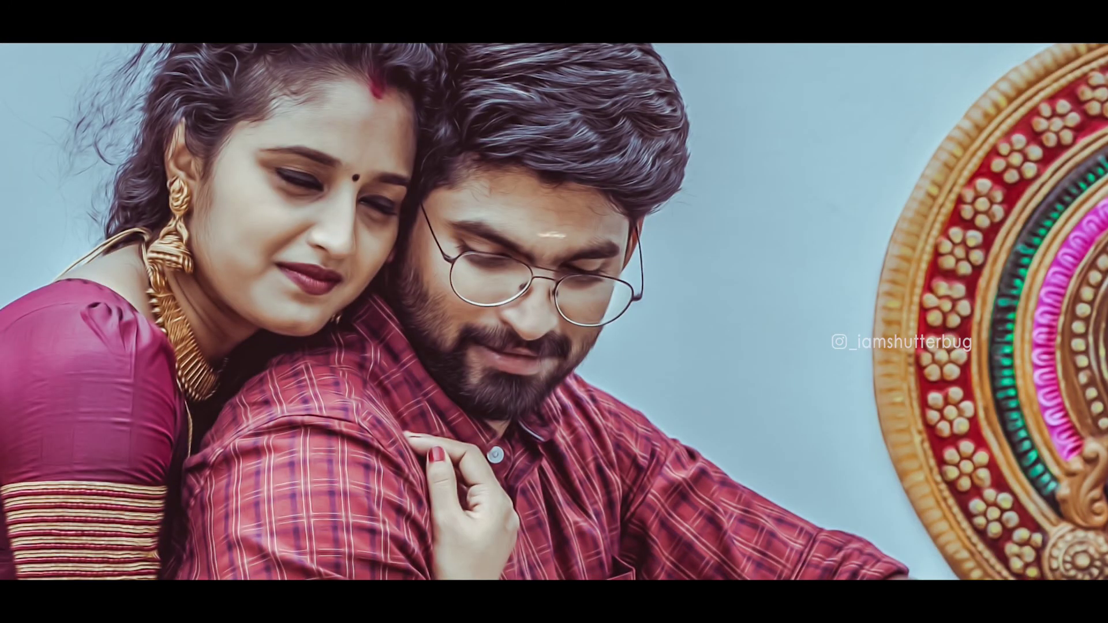
click(971, 203)
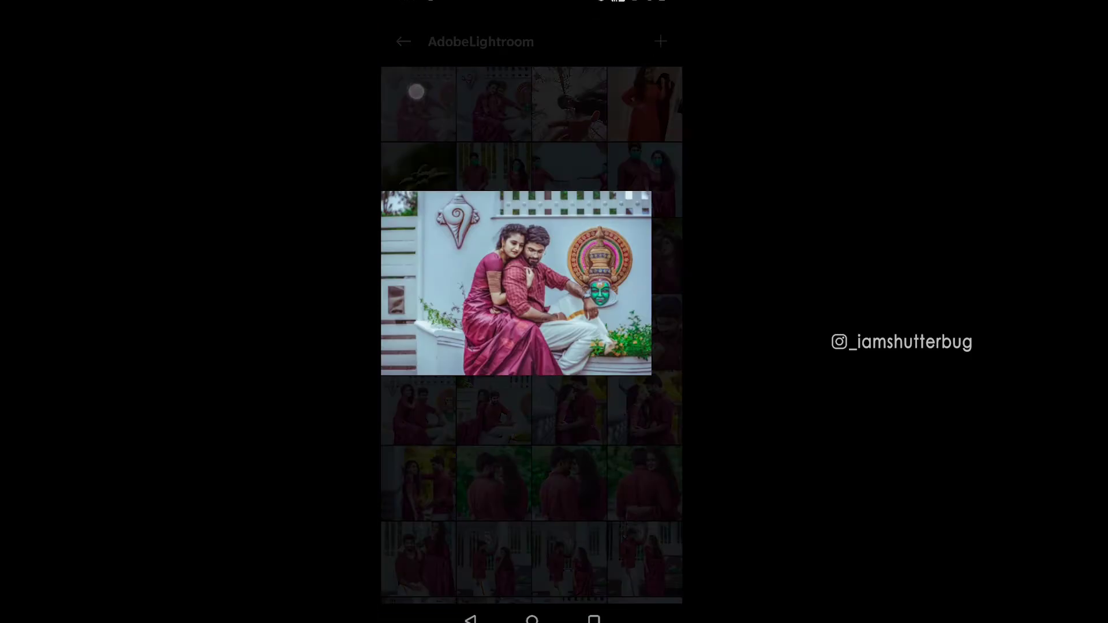
scroll(520, 358, up, 3)
scroll(520, 357, up, 3)
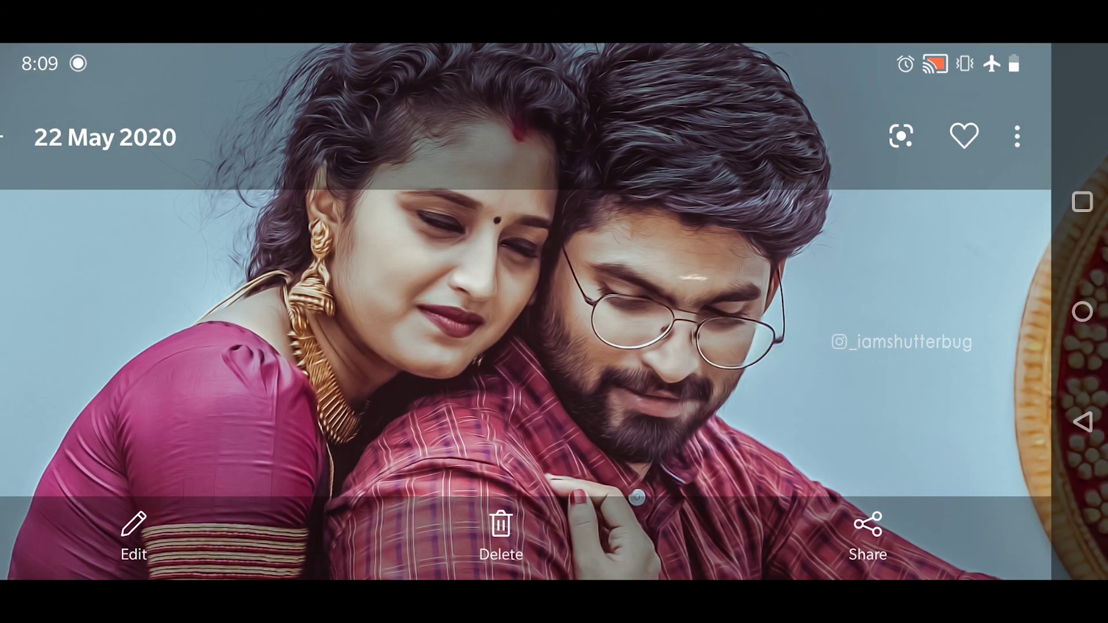
double_click(884, 322)
double_click(872, 306)
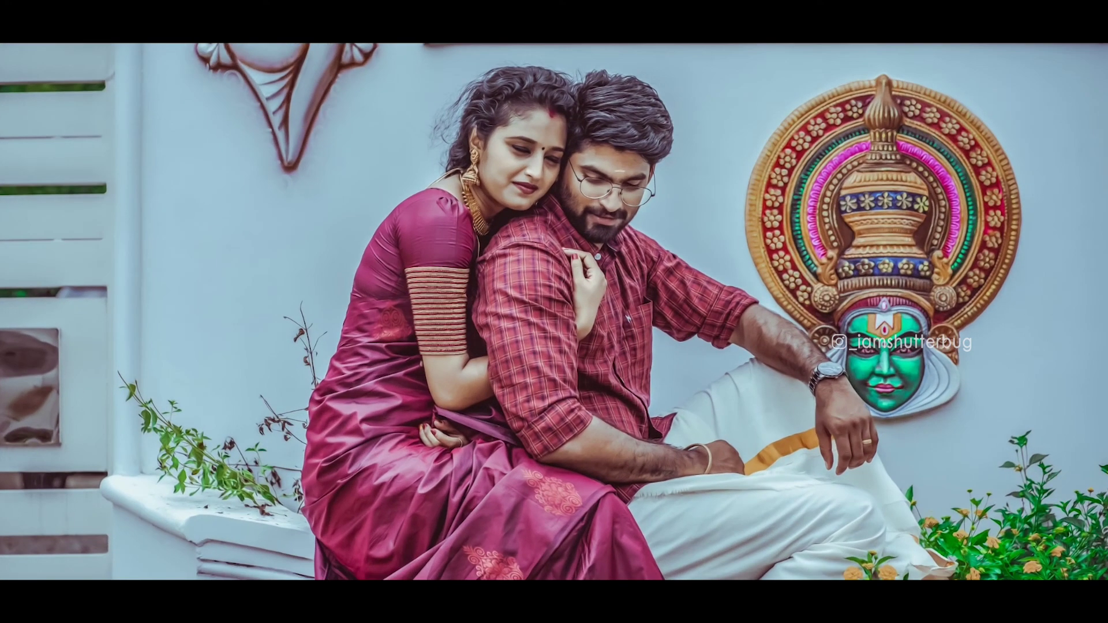